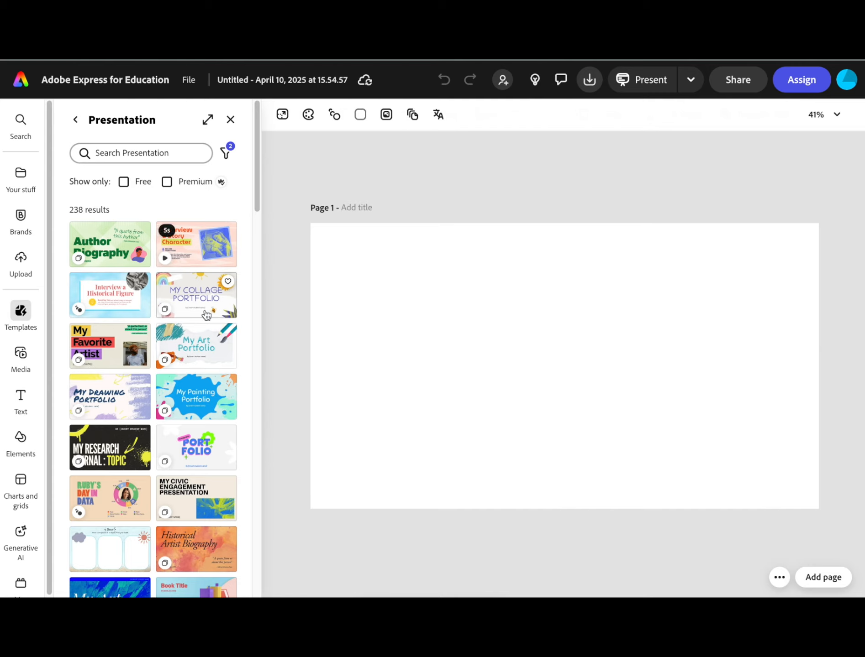
# Step: Search the stock photo library for "knight"
pyautogui.click(232, 118)
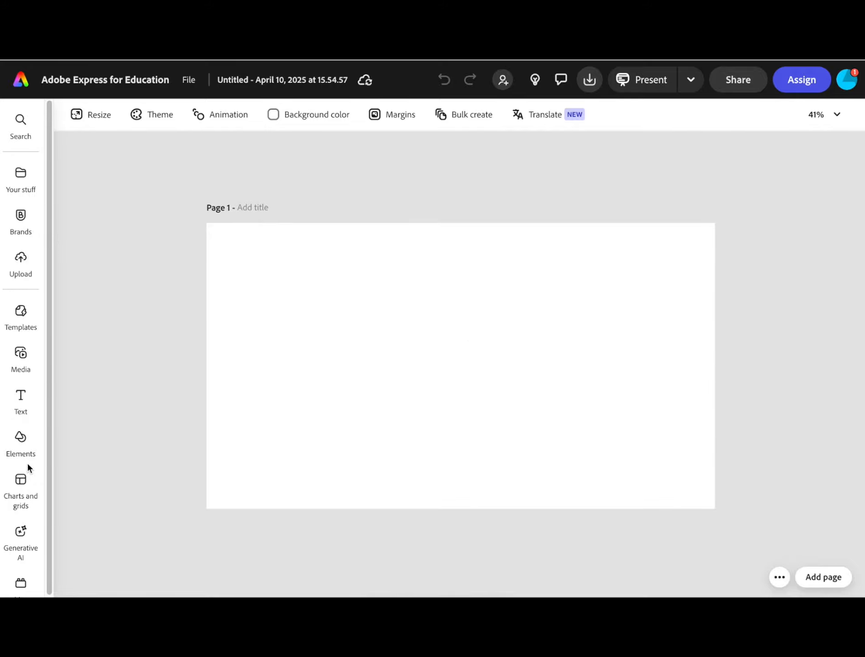
pyautogui.click(19, 353)
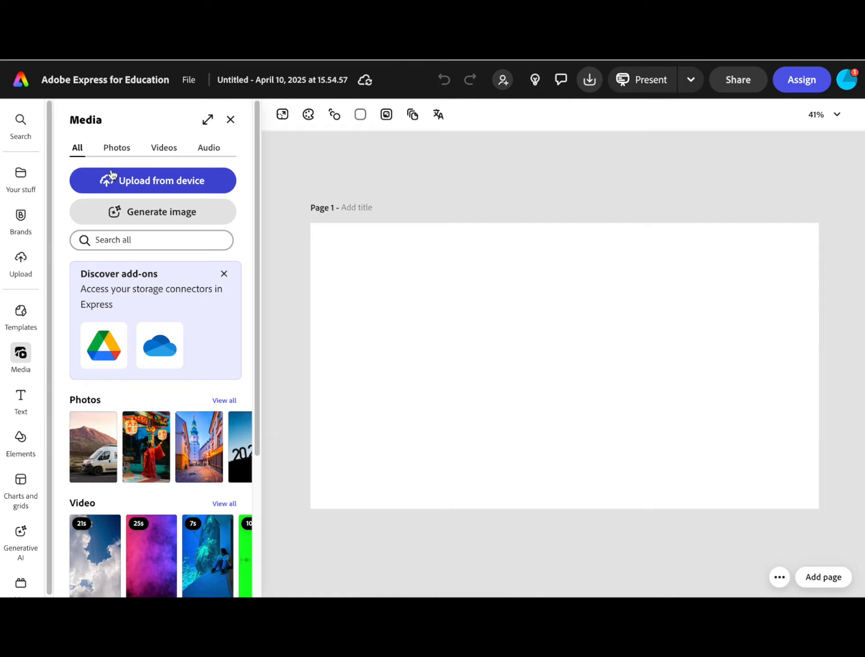
pyautogui.click(117, 151)
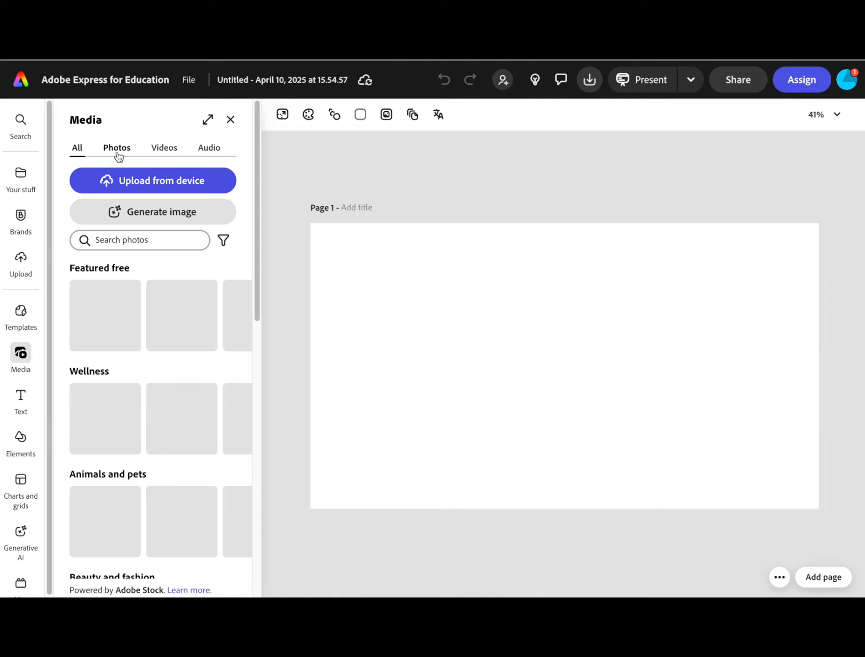
pyautogui.click(123, 242)
pyautogui.write('knight')
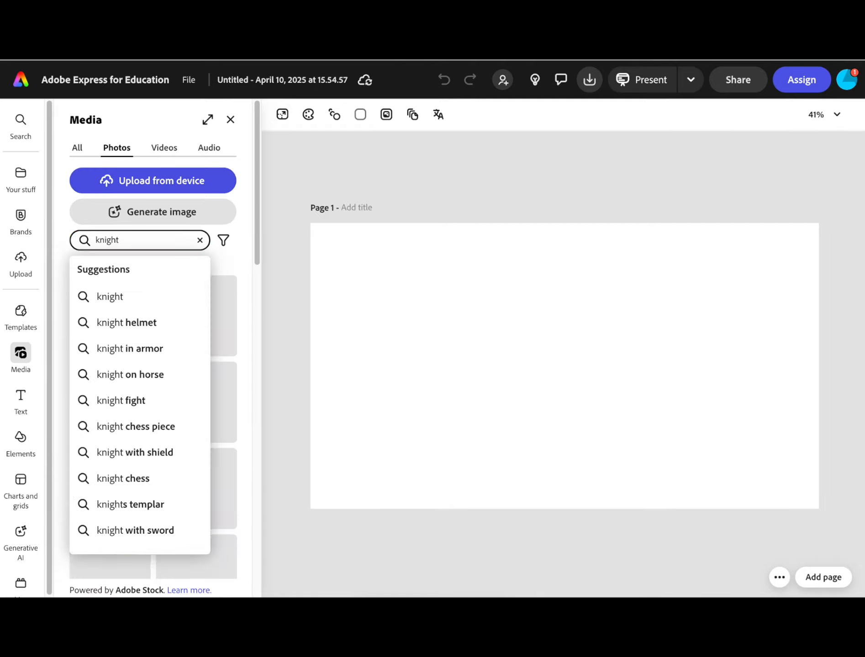
pyautogui.press('Return')
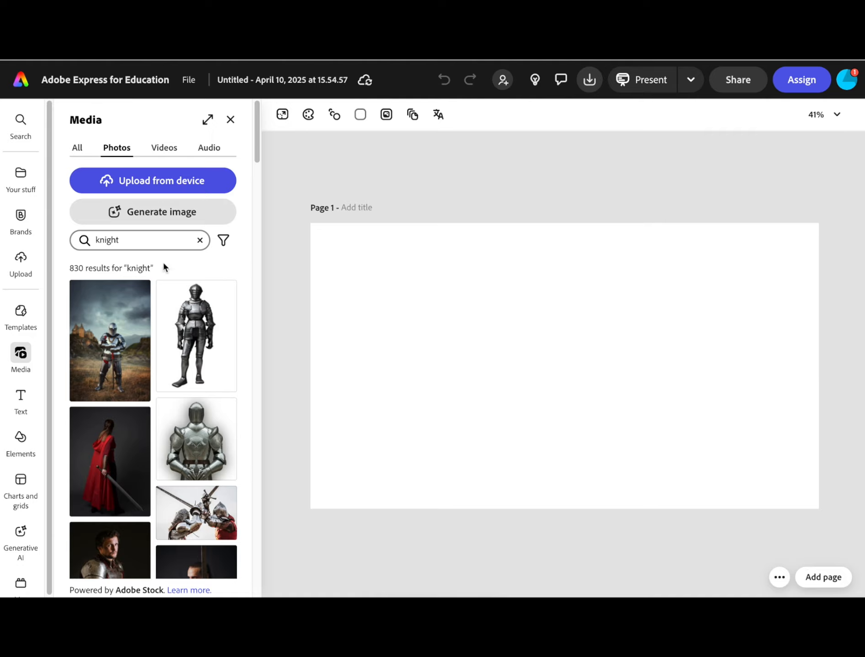
pyautogui.scroll(-10, 154, 357)
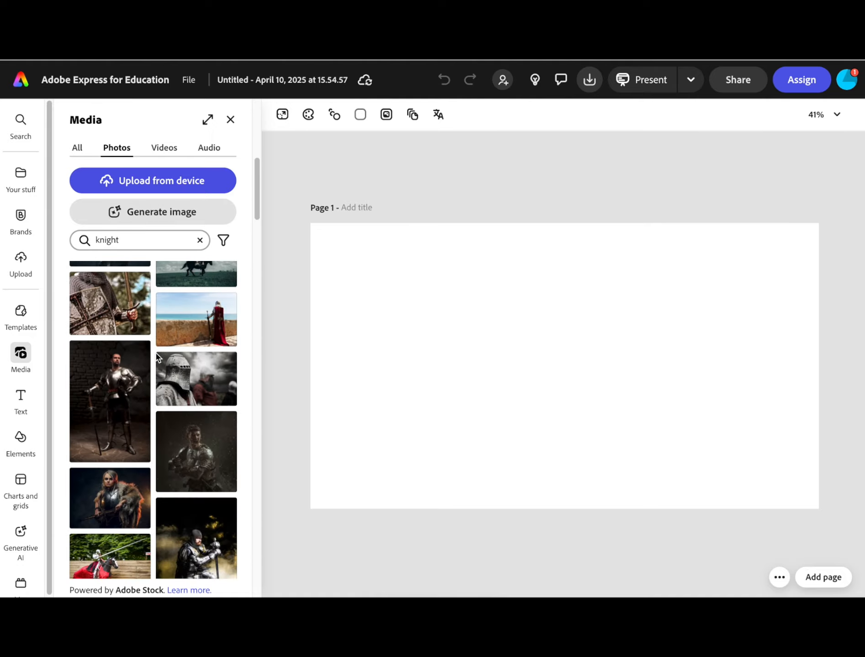
pyautogui.scroll(-2, 157, 358)
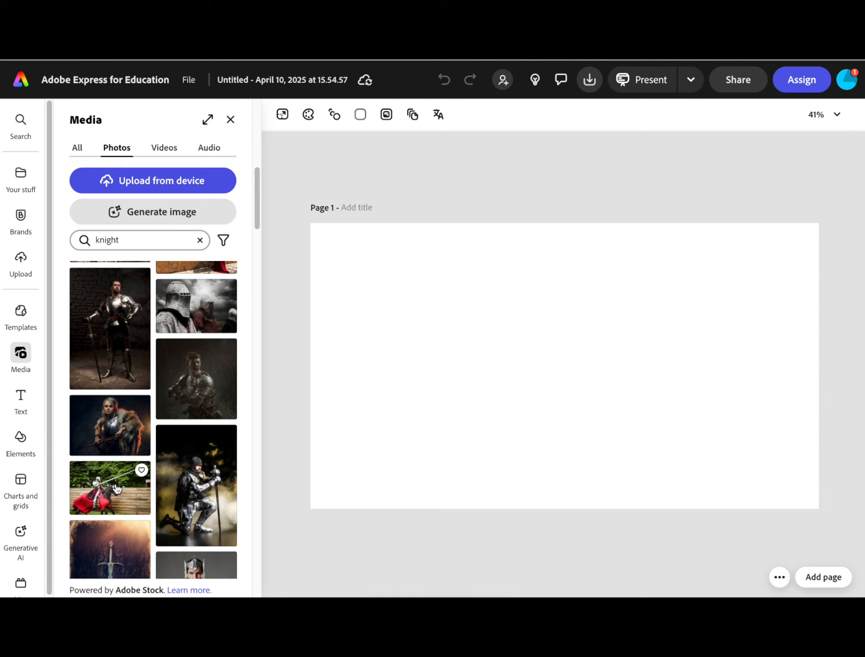
pyautogui.click(182, 328)
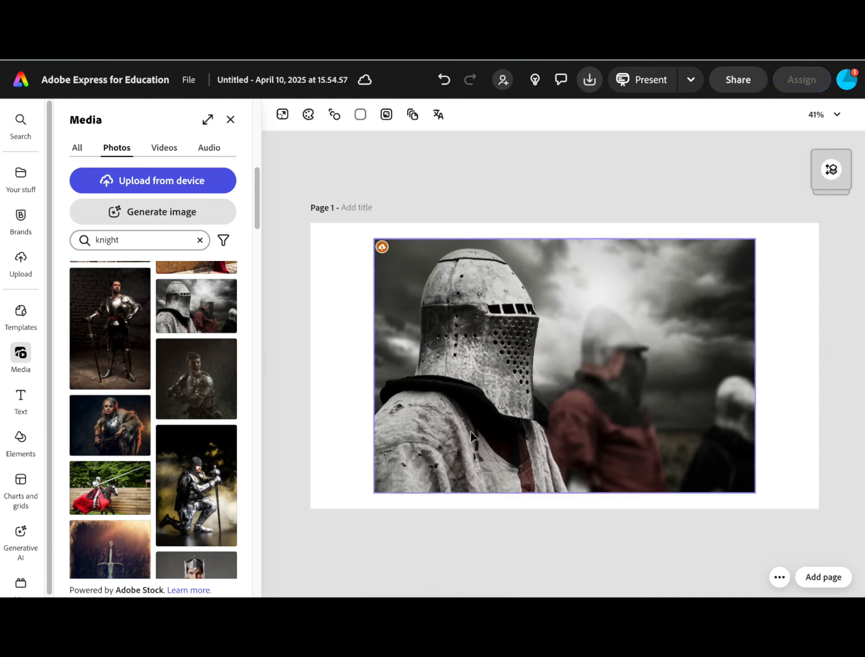
pyautogui.click(507, 369)
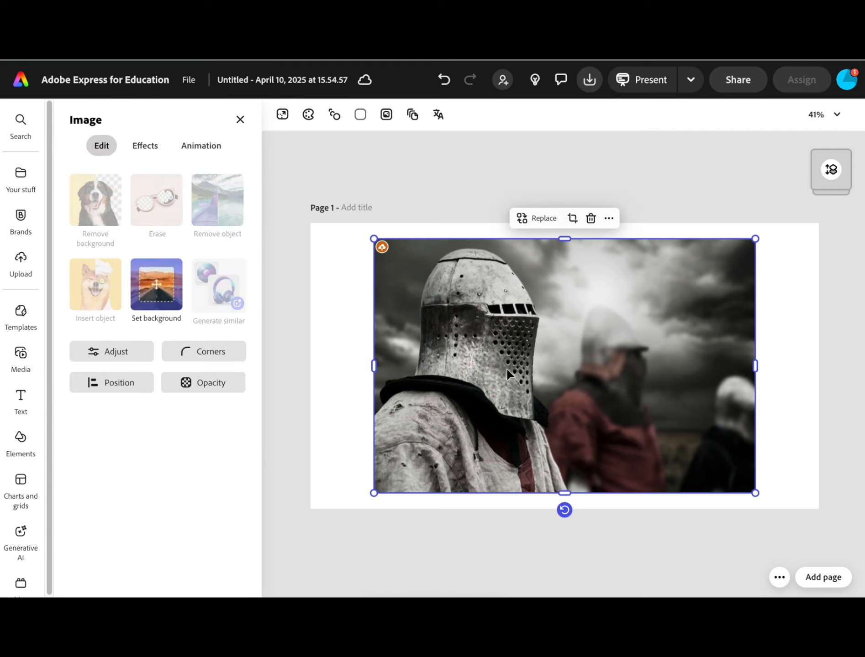
pyautogui.press('Delete')
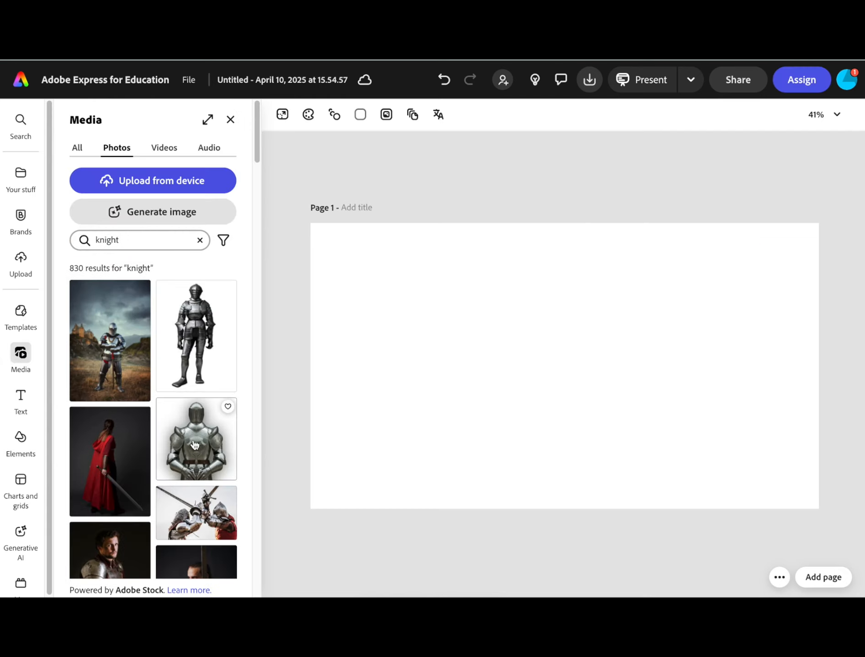
# Step: Insert the photo of the jousting knight on horseback and enlarge and position it to cover page 1
pyautogui.scroll(-6, 182, 434)
pyautogui.scroll(-5, 182, 432)
pyautogui.click(135, 477)
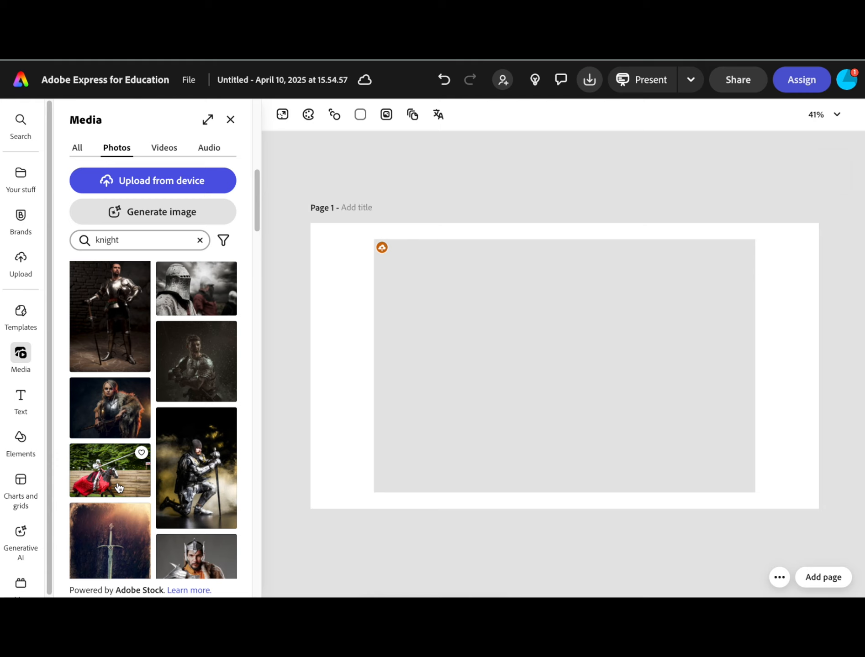
pyautogui.moveTo(548, 383); pyautogui.dragTo(484, 363)
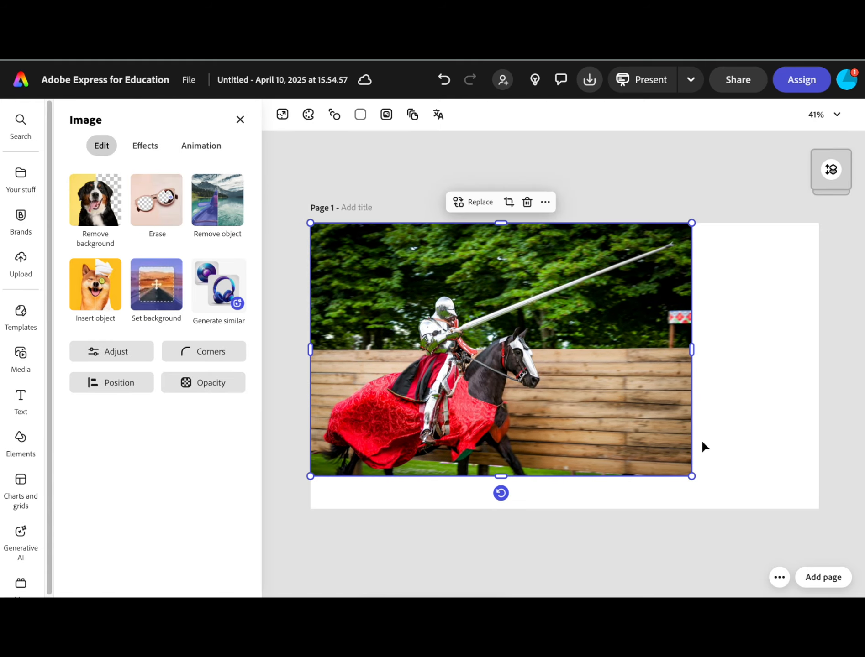
pyautogui.moveTo(691, 476); pyautogui.dragTo(859, 588)
pyautogui.moveTo(739, 466); pyautogui.dragTo(744, 406)
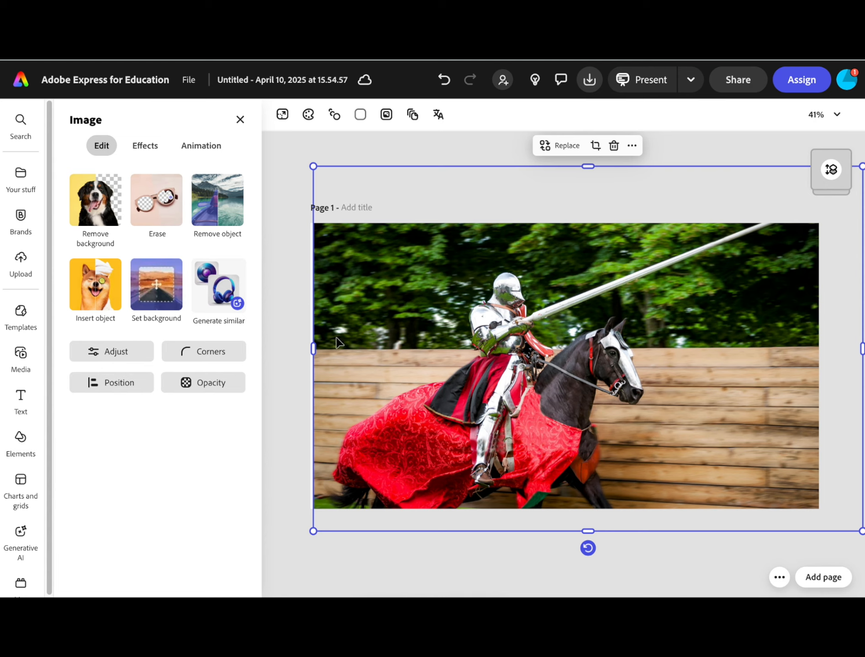
pyautogui.click(529, 571)
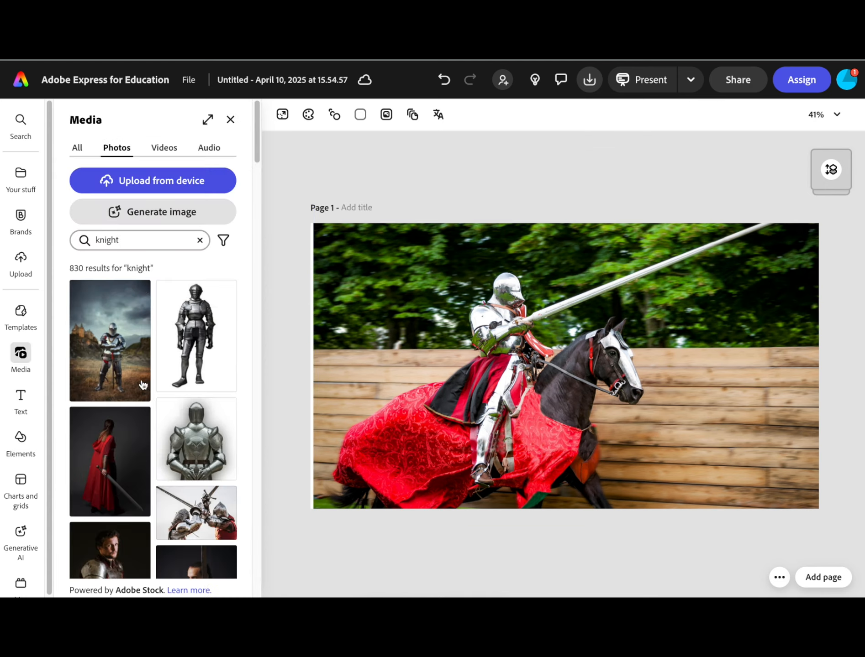
# Step: Add a new text box to page 1 and move it to the lower-right part of the knight photo
pyautogui.click(16, 400)
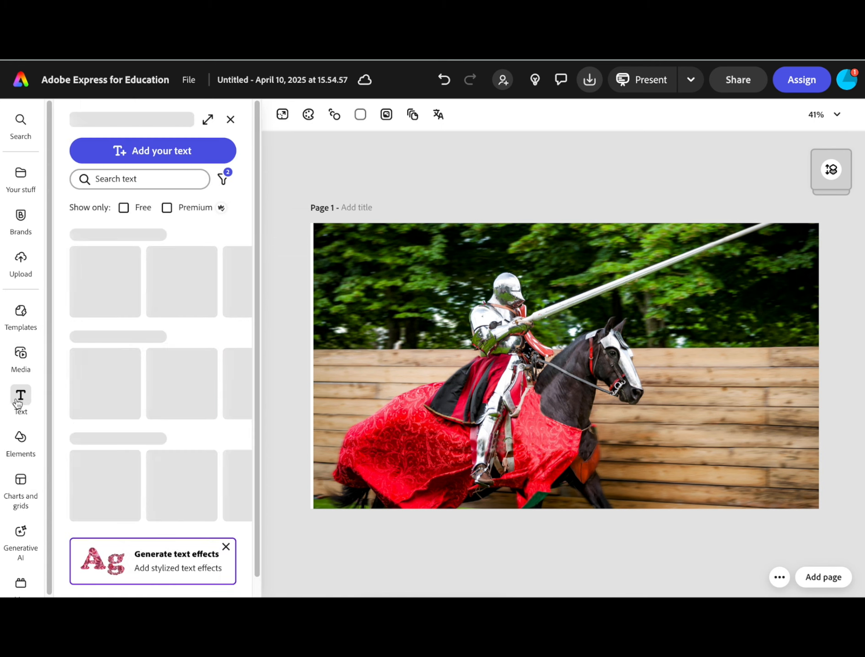
pyautogui.scroll(-15, 170, 419)
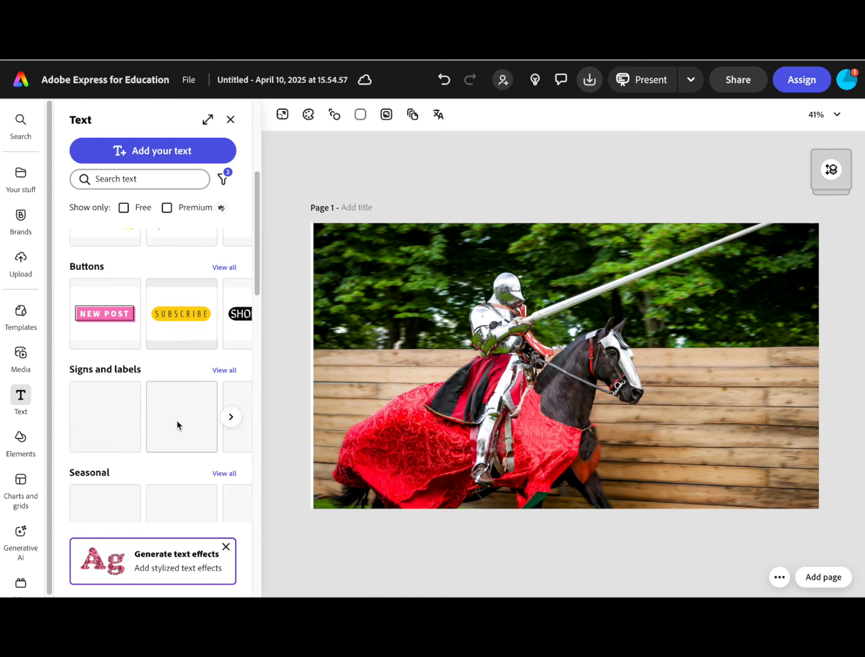
pyautogui.scroll(-10, 172, 408)
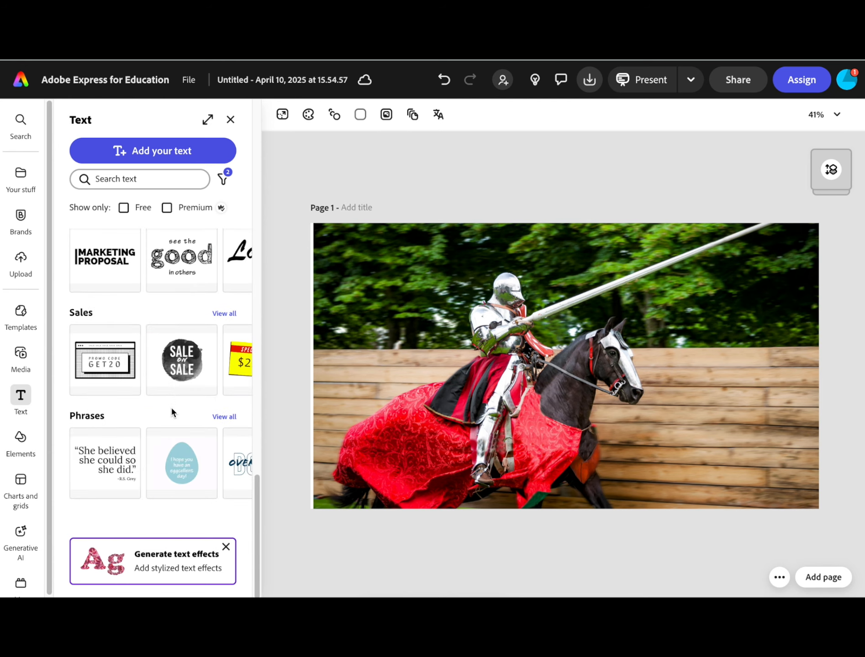
pyautogui.scroll(10, 148, 321)
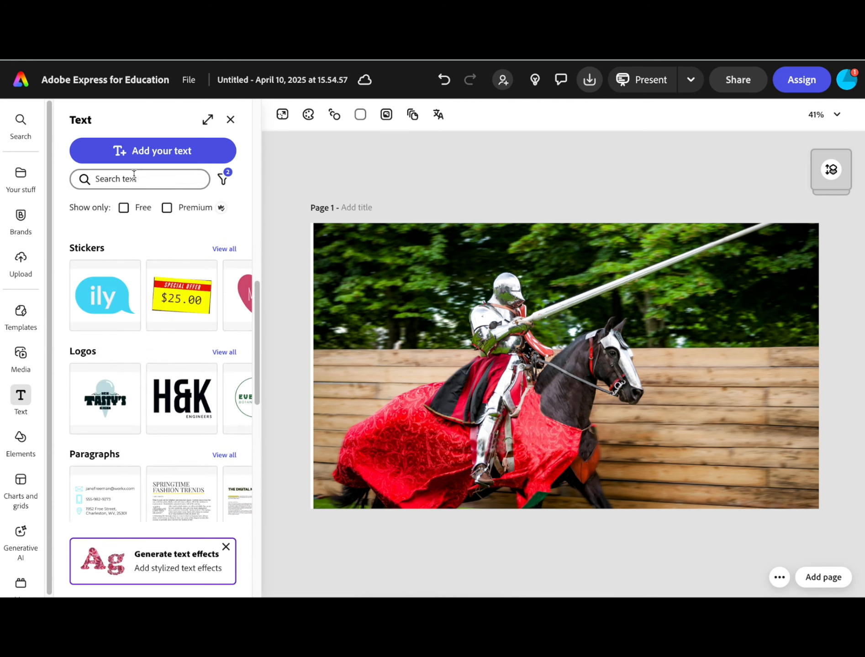
pyautogui.click(139, 154)
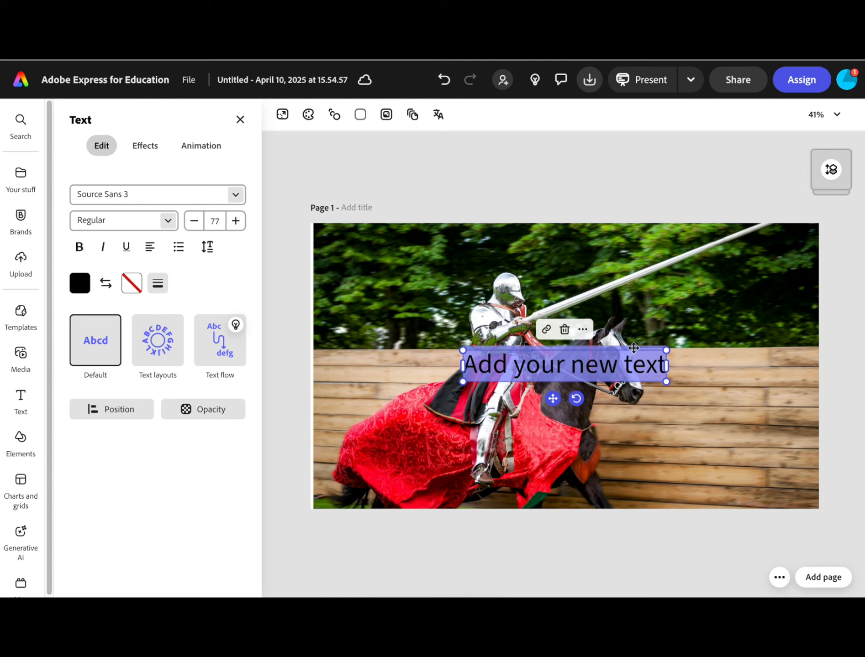
pyautogui.moveTo(635, 352); pyautogui.dragTo(783, 420)
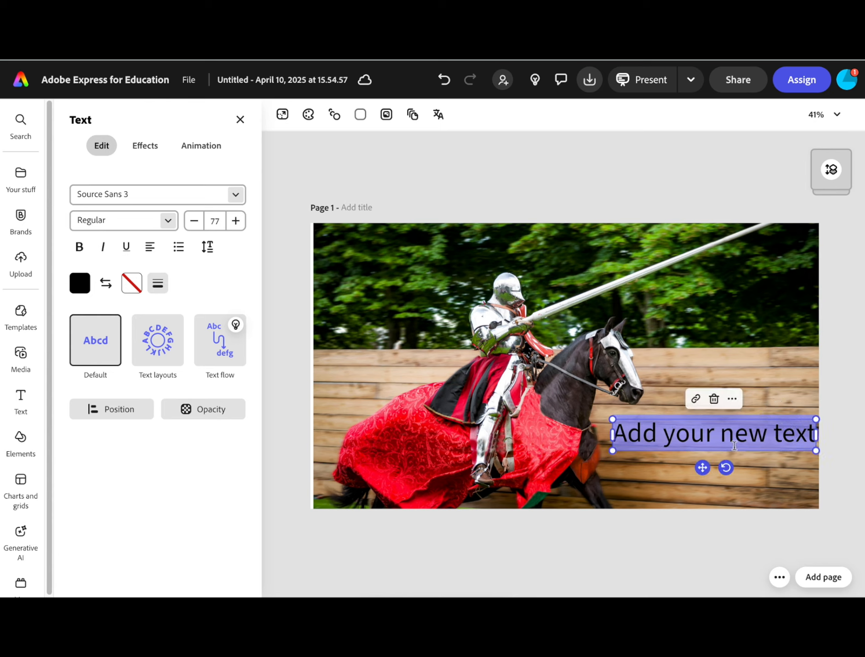
# Step: Set the new text's font to Lobster Regular and replace the placeholder wording with "Knights"
pyautogui.doubleClick(716, 439)
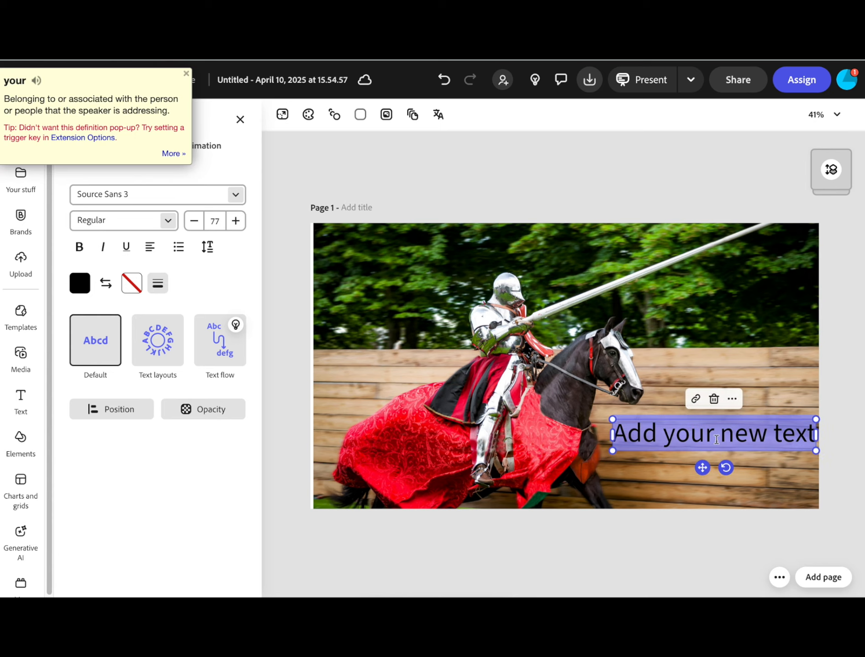
pyautogui.click(121, 199)
pyautogui.click(235, 210)
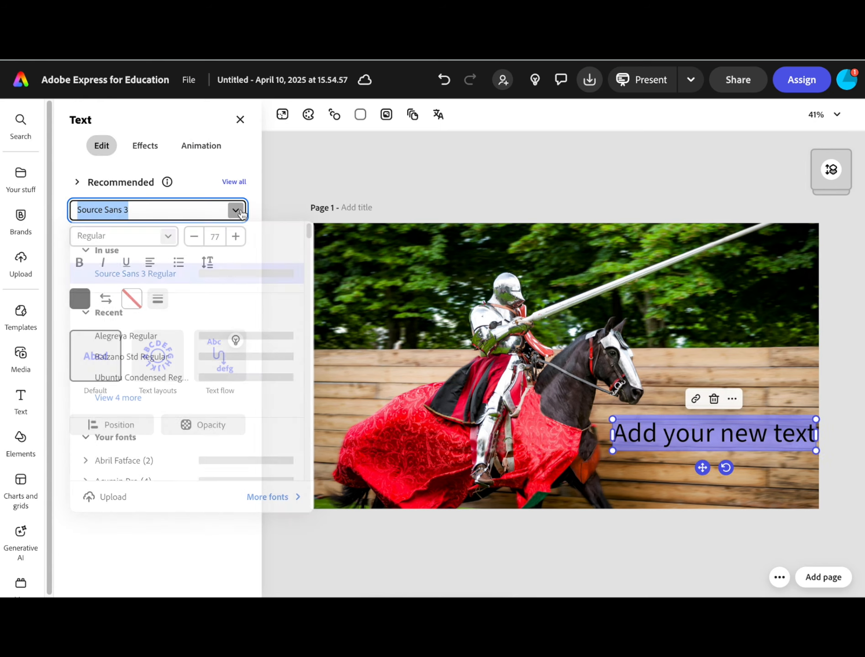
pyautogui.scroll(-8, 174, 379)
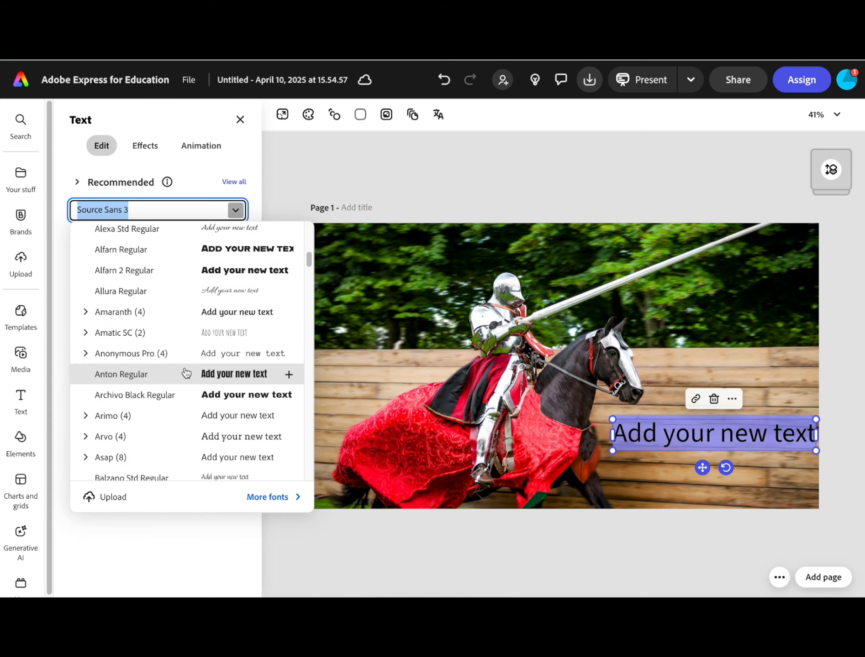
pyautogui.scroll(-5, 187, 377)
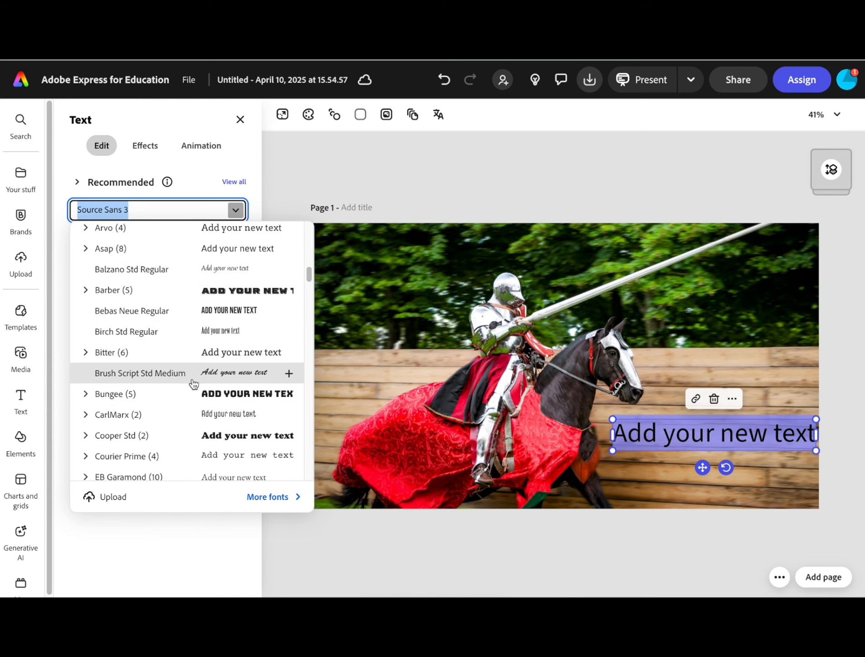
pyautogui.scroll(-6, 210, 397)
pyautogui.scroll(-5, 214, 384)
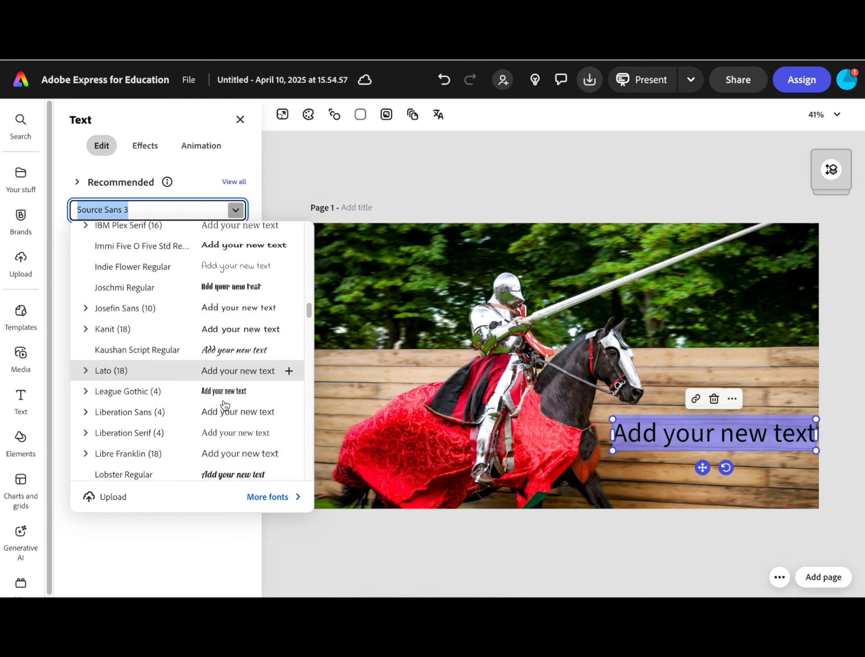
pyautogui.scroll(-5, 223, 411)
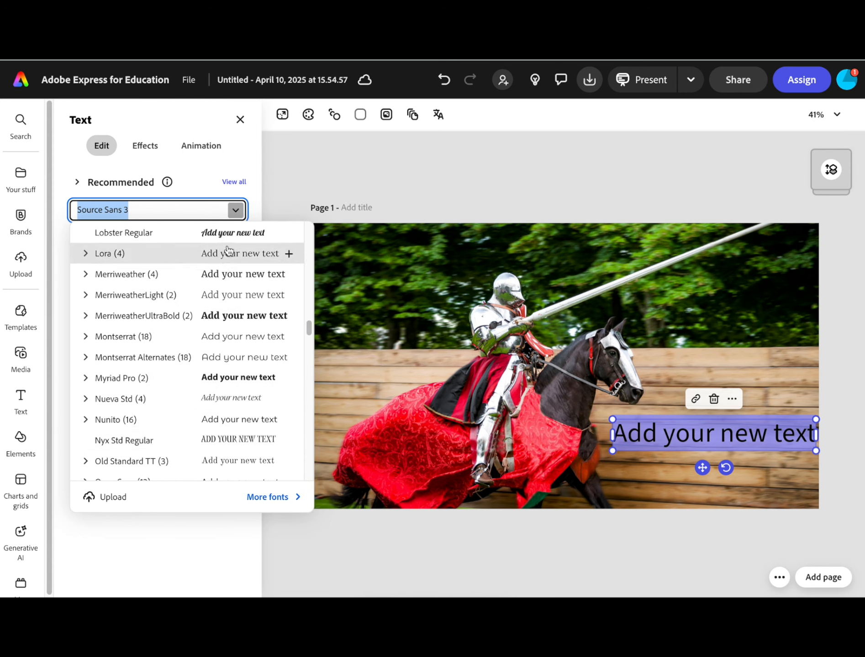
pyautogui.click(234, 233)
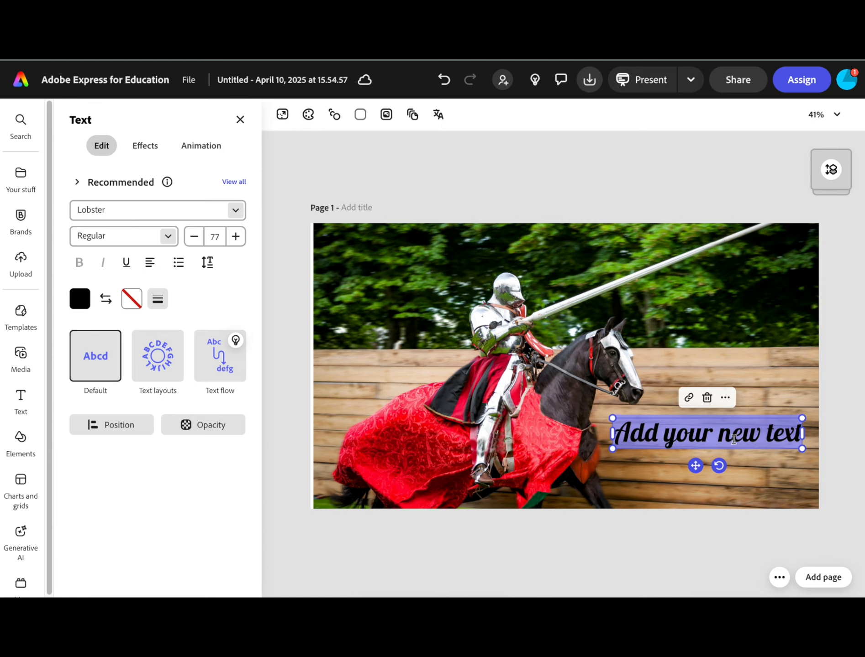
pyautogui.write('Knights')
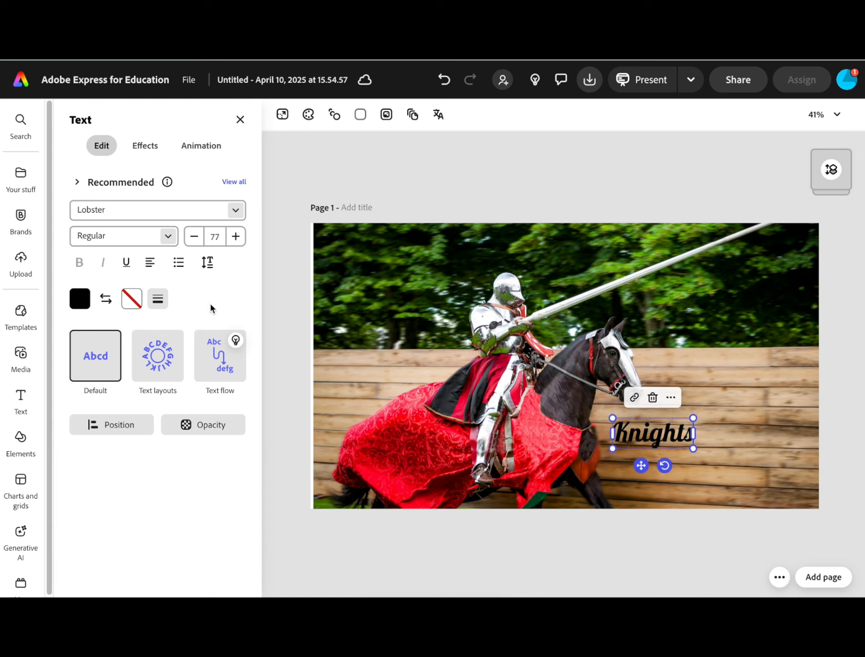
# Step: Set the "Knights" title's font size to 120 and move it onto the fence beside the horse's head
pyautogui.click(236, 236)
pyautogui.click(236, 236)
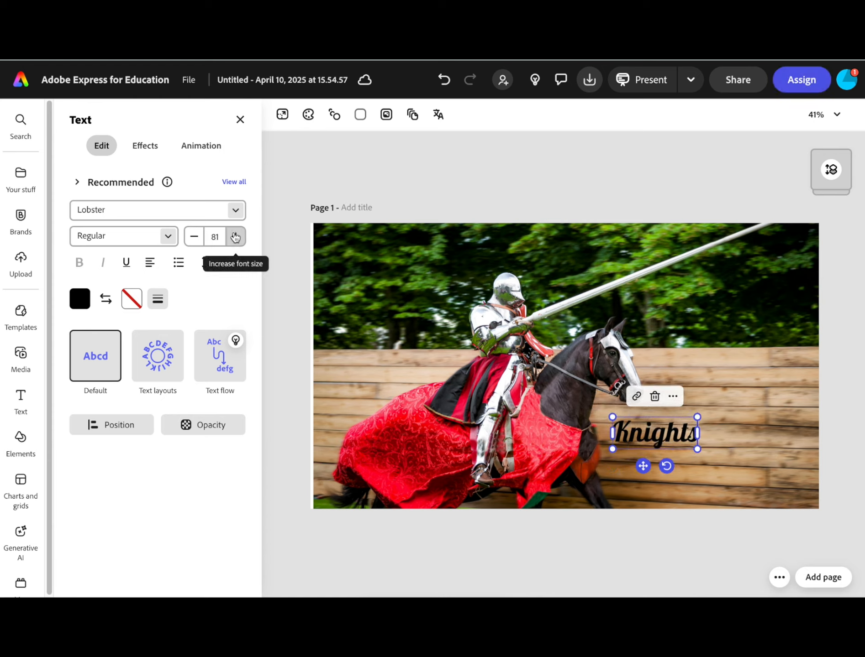
pyautogui.click(235, 236)
pyautogui.doubleClick(208, 236)
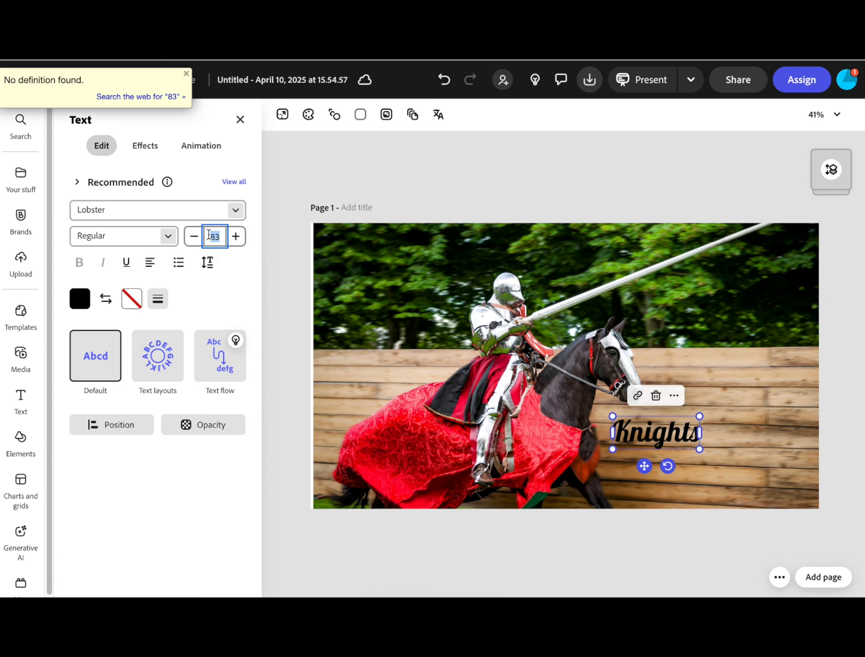
pyautogui.write('120')
pyautogui.press('Return')
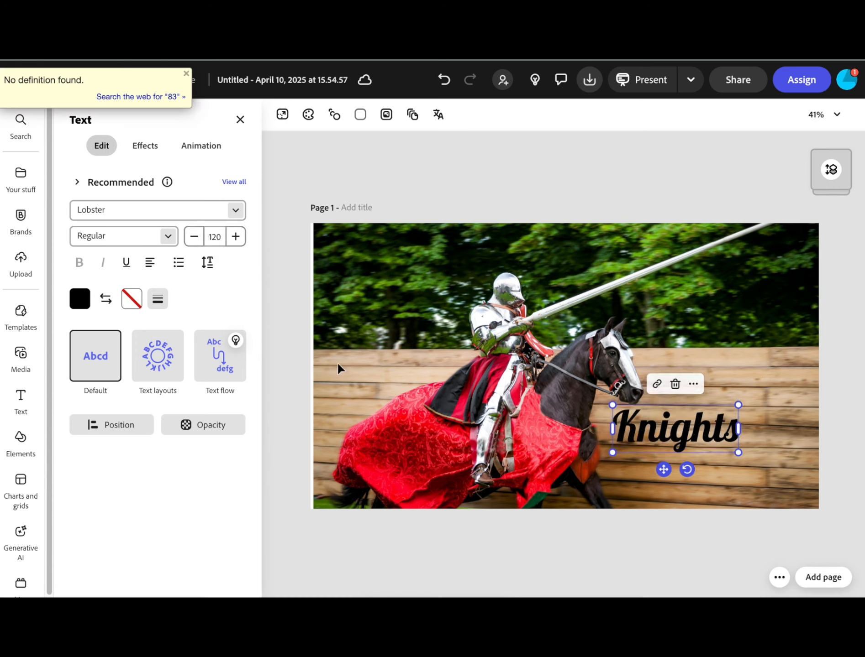
pyautogui.moveTo(669, 407); pyautogui.dragTo(723, 360)
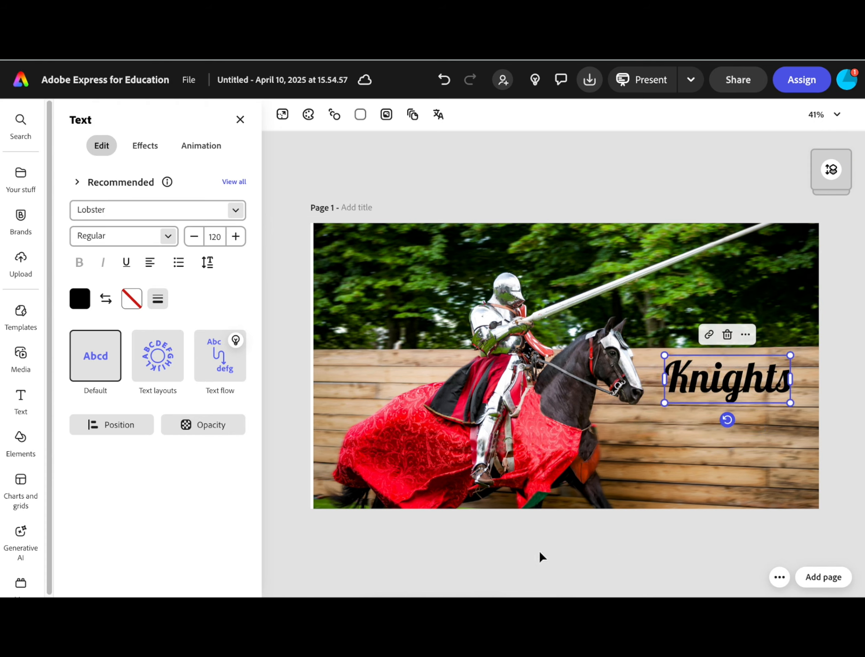
pyautogui.click(560, 565)
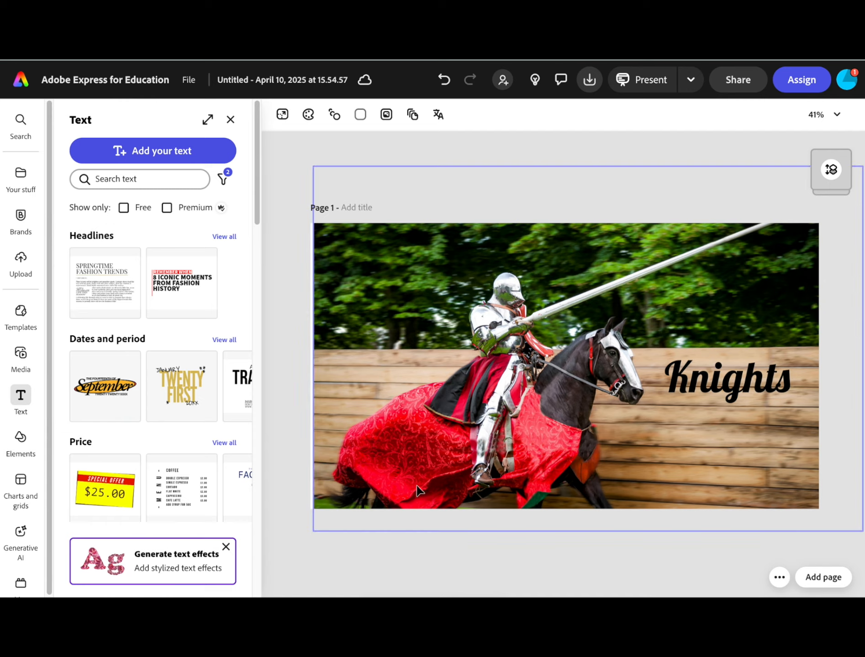
# Step: Add a second page to the presentation and search the photo library for "knight"
pyautogui.click(826, 587)
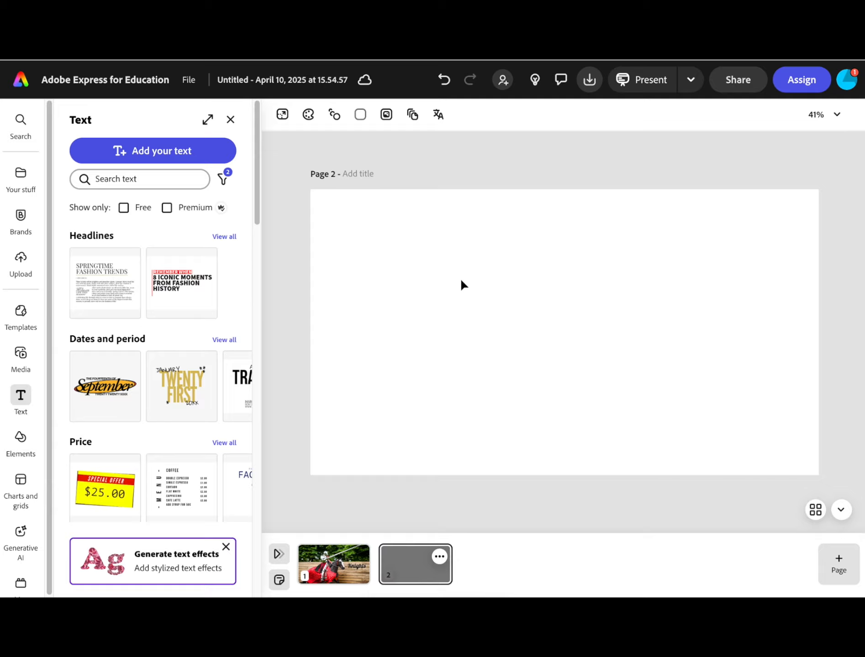
pyautogui.click(20, 356)
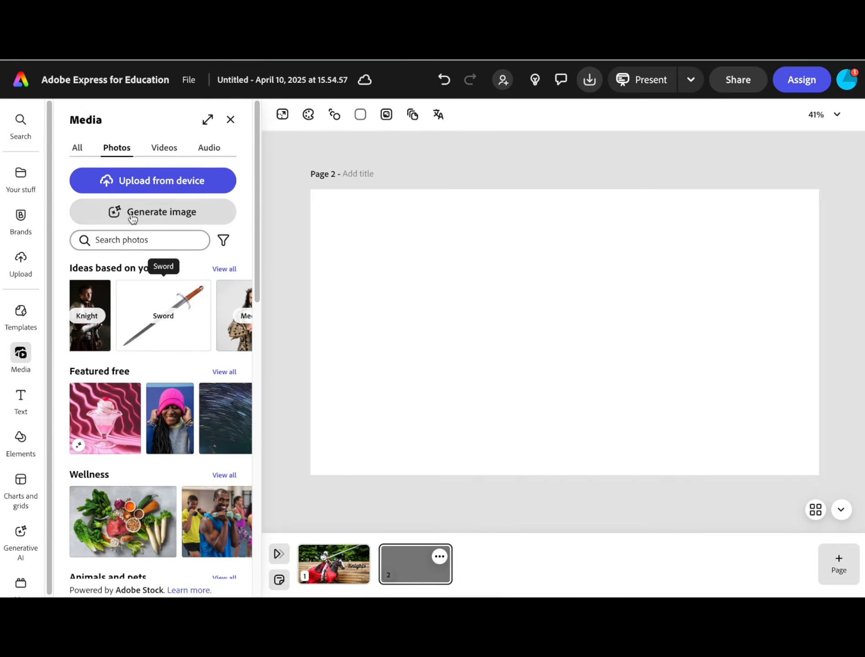
pyautogui.click(137, 243)
pyautogui.write('kngi')
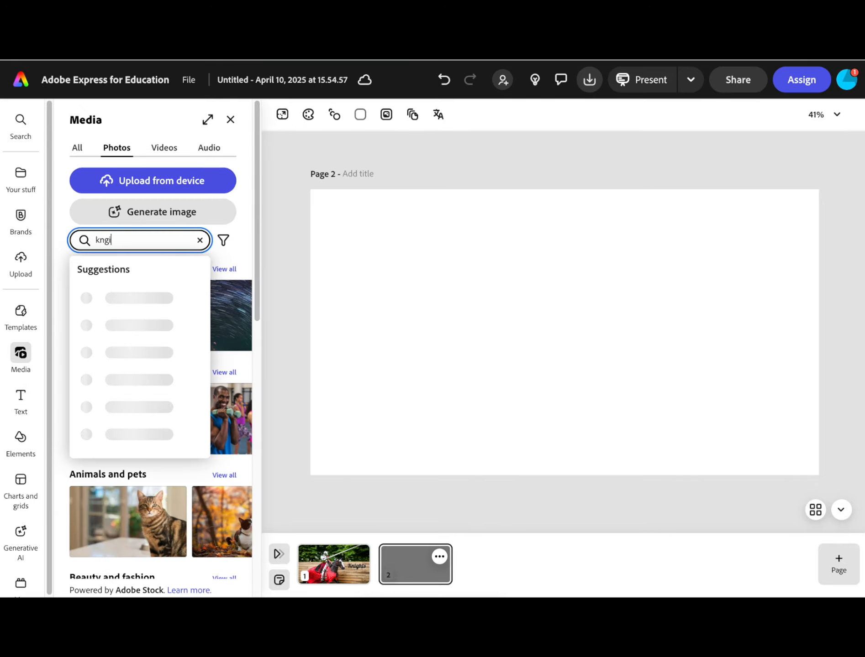
pyautogui.write('ight')
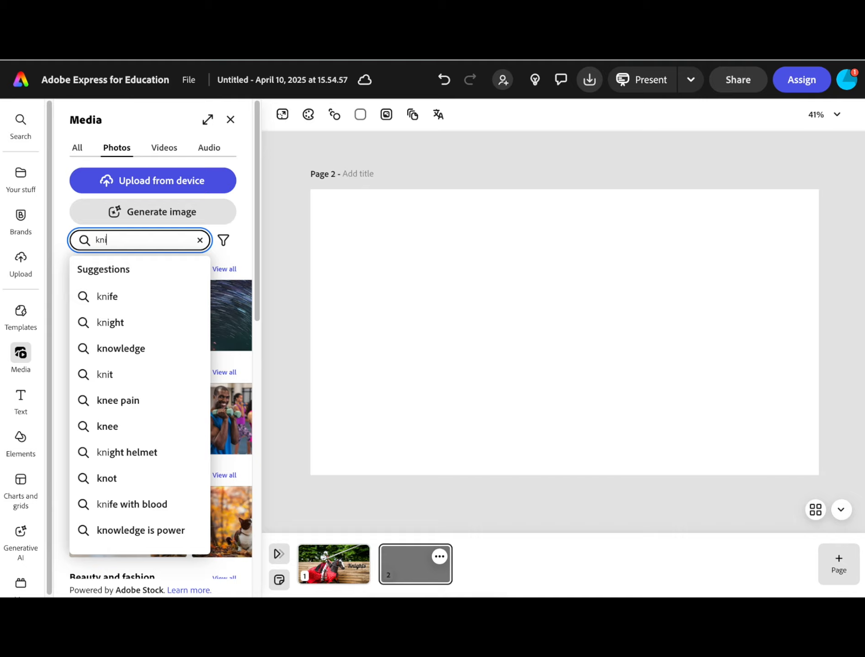
pyautogui.press('Return')
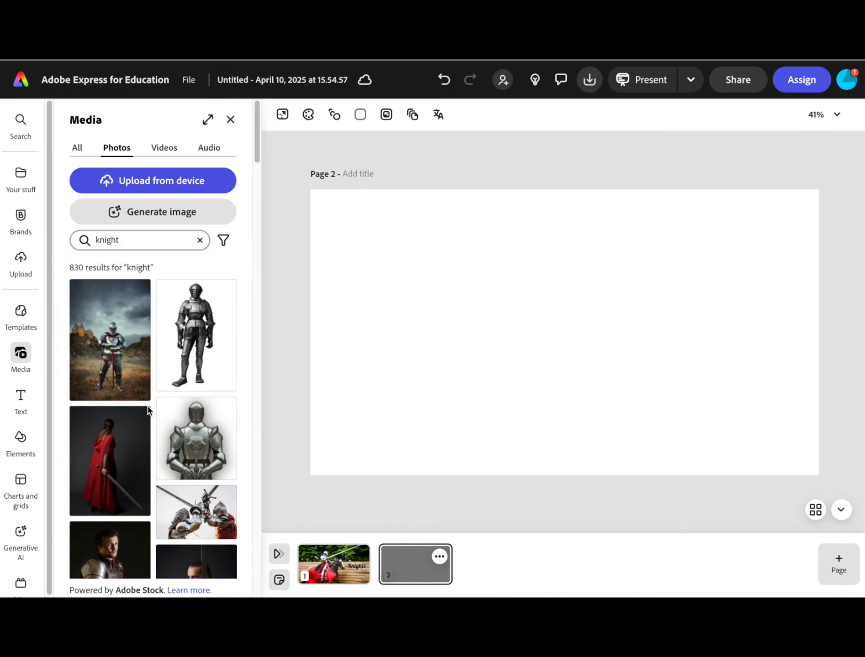
# Step: Insert the photo of two armoured knights crossing swords on page 2 and enlarge it to the page's full height against the right edge
pyautogui.scroll(-4, 149, 408)
pyautogui.scroll(-1, 149, 409)
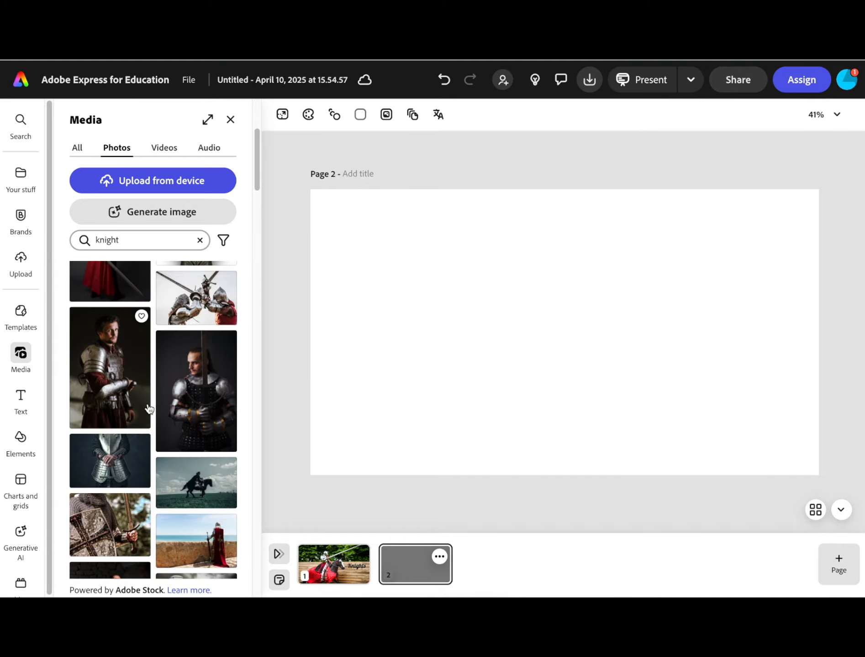
pyautogui.scroll(-5, 149, 408)
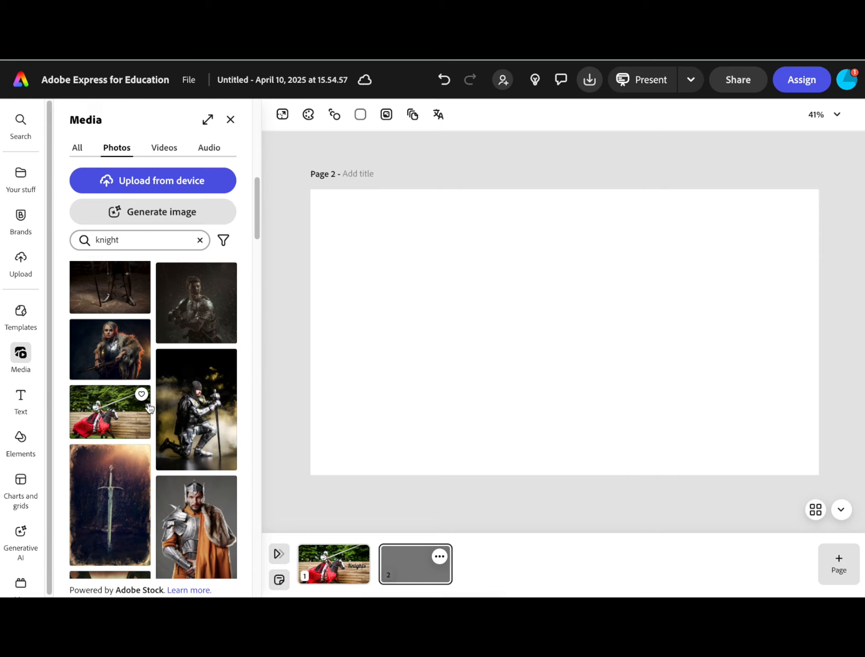
pyautogui.scroll(5, 149, 407)
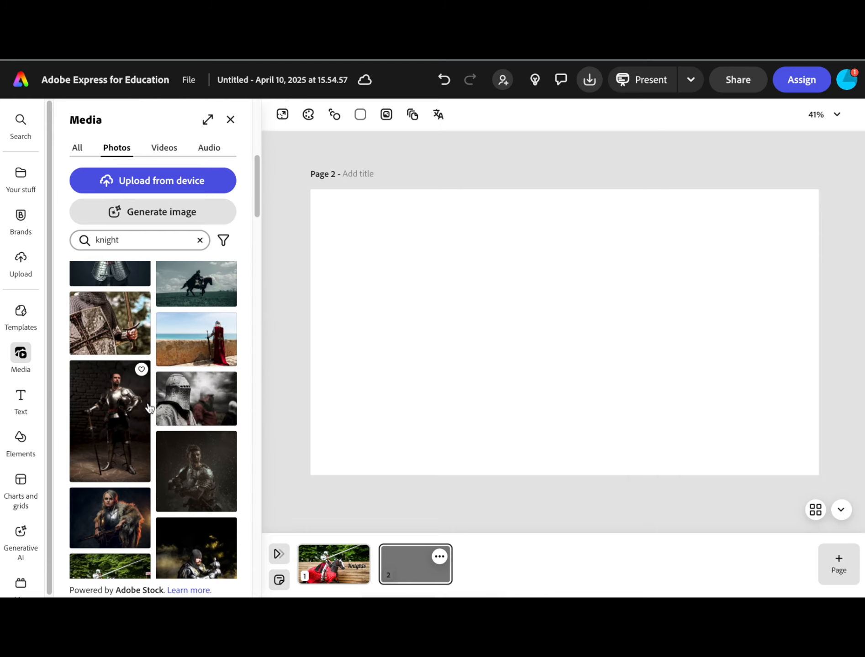
pyautogui.scroll(5, 150, 408)
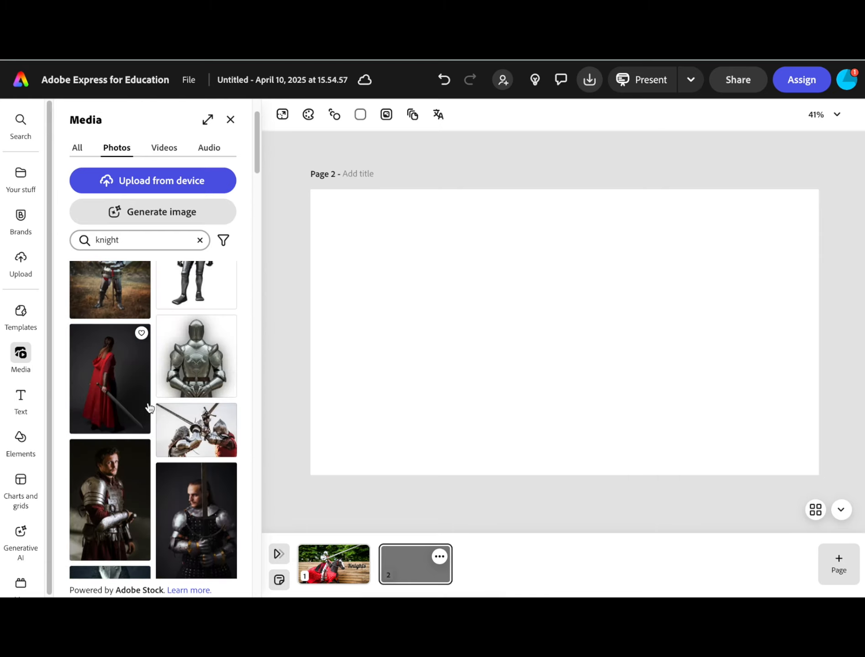
pyautogui.scroll(-2, 149, 408)
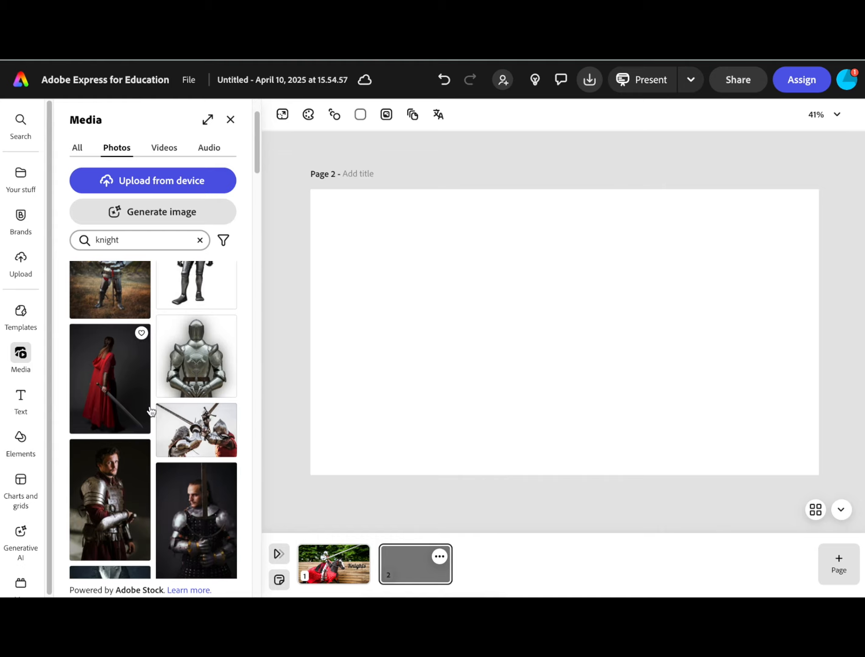
pyautogui.click(187, 438)
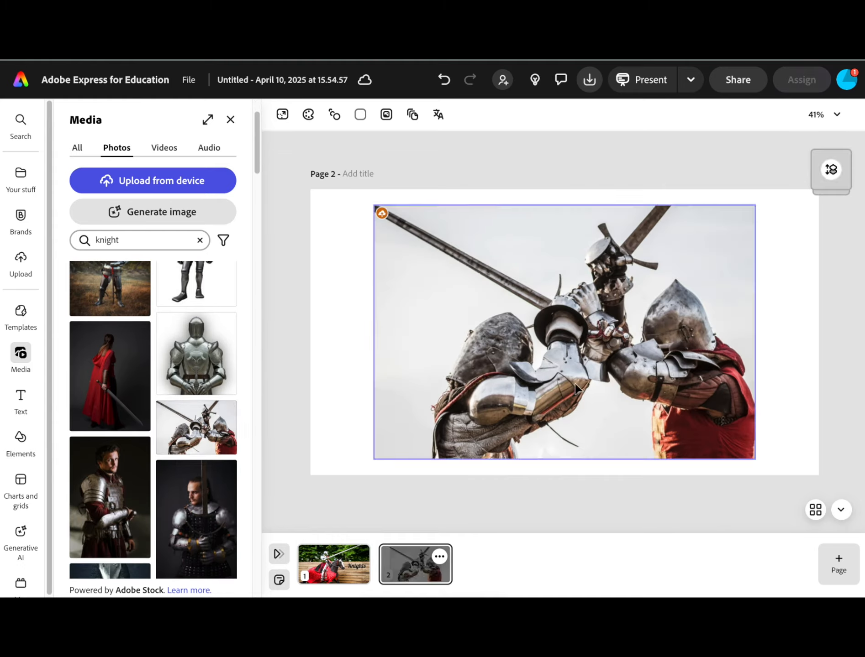
pyautogui.moveTo(577, 389); pyautogui.dragTo(509, 367)
pyautogui.moveTo(691, 444); pyautogui.dragTo(737, 441)
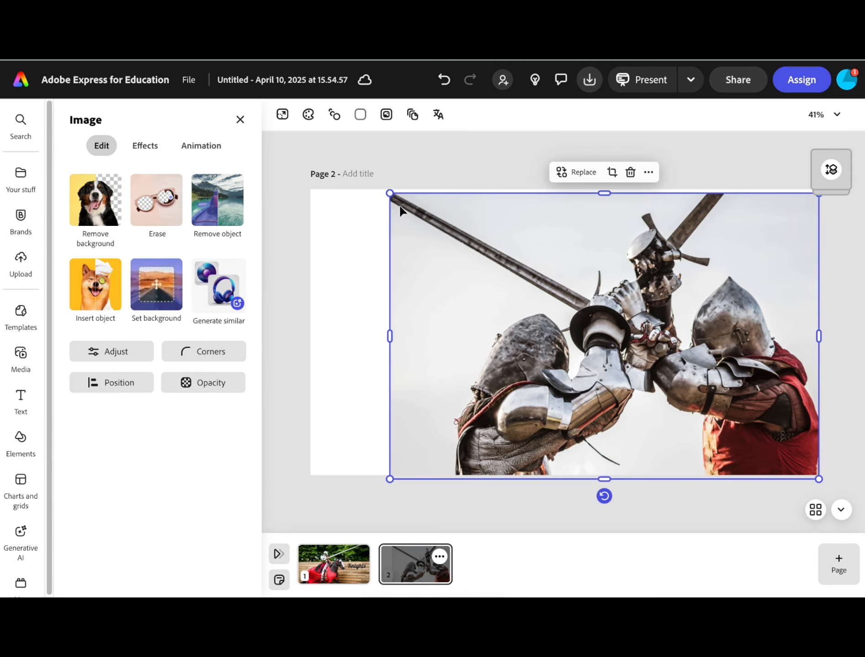
pyautogui.moveTo(391, 196); pyautogui.dragTo(384, 189)
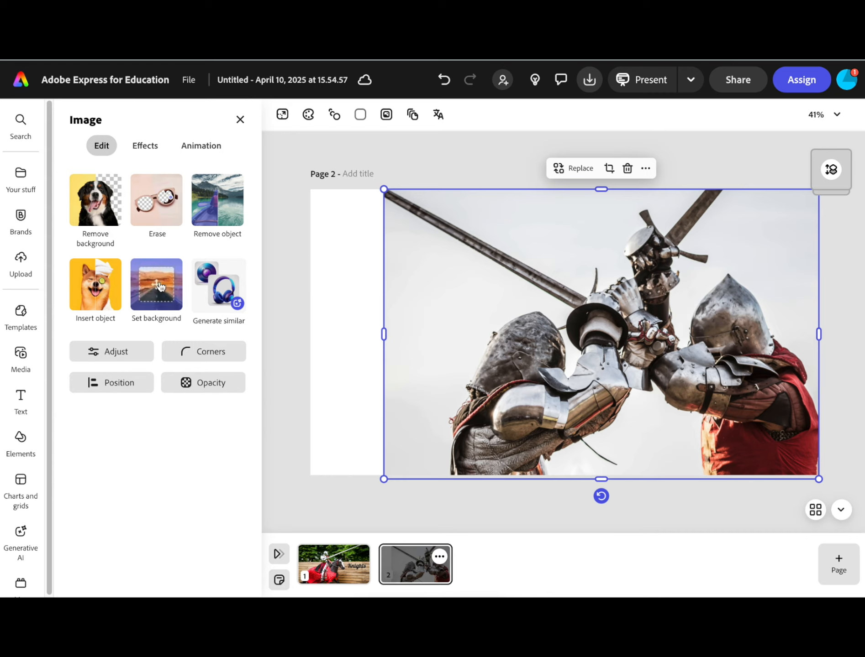
# Step: Remove the background from the crossed-swords photo and enlarge the cut-out knights to fill page 2
pyautogui.click(84, 205)
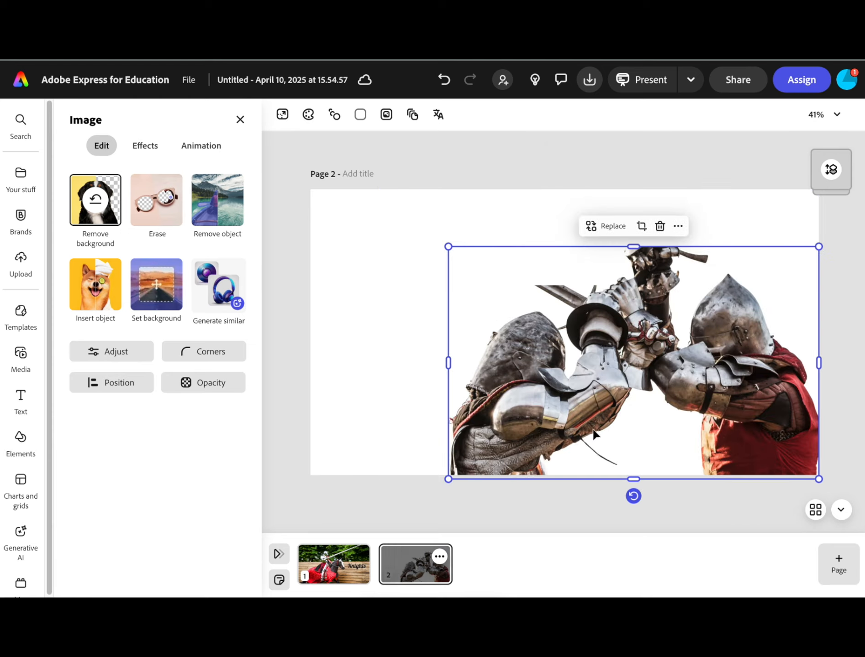
pyautogui.click(557, 519)
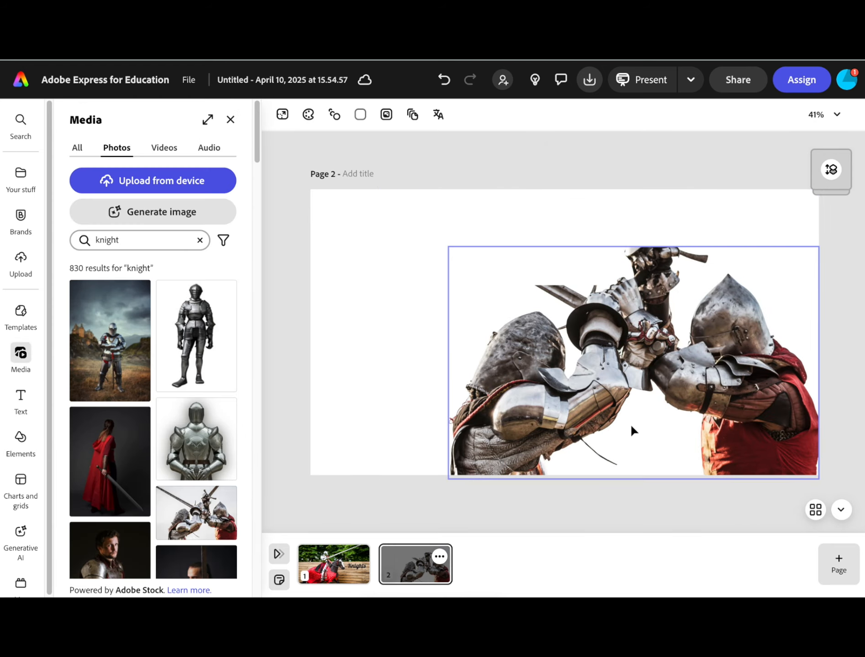
pyautogui.click(528, 420)
pyautogui.moveTo(446, 246); pyautogui.dragTo(265, 106)
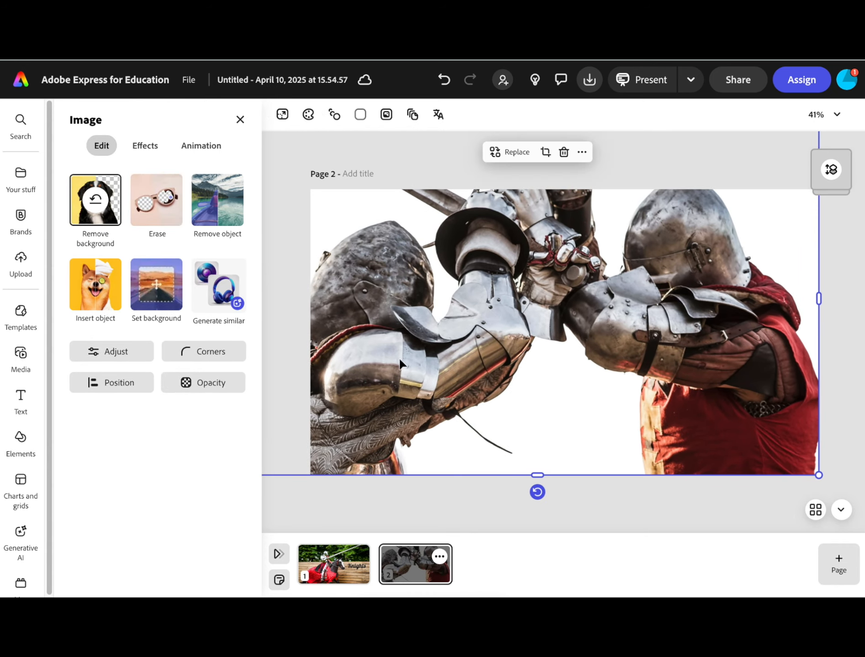
pyautogui.click(647, 534)
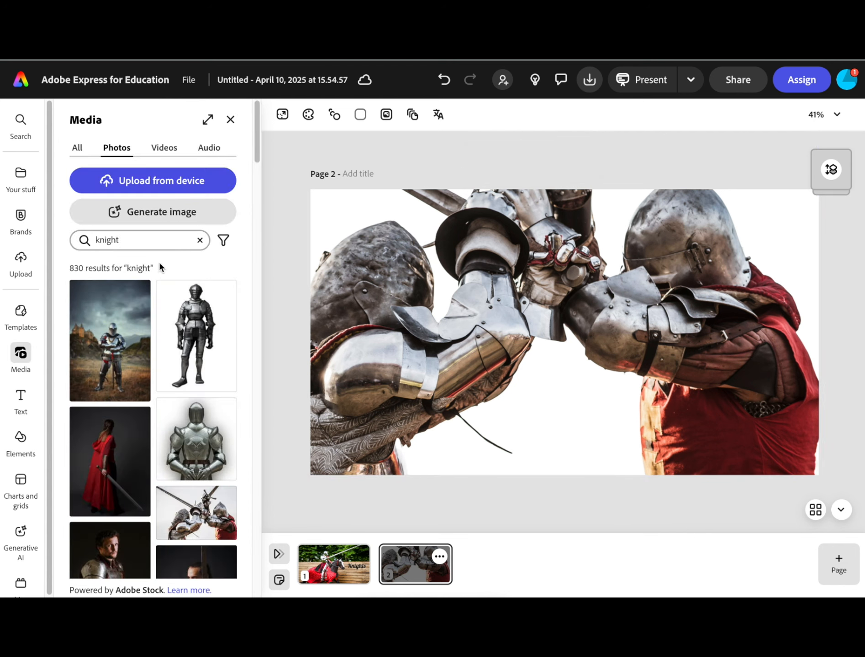
# Step: Generate a Widescreen (16:9) image on page 2 from a prompt describing a courtyard of a castle with knights
pyautogui.click(150, 219)
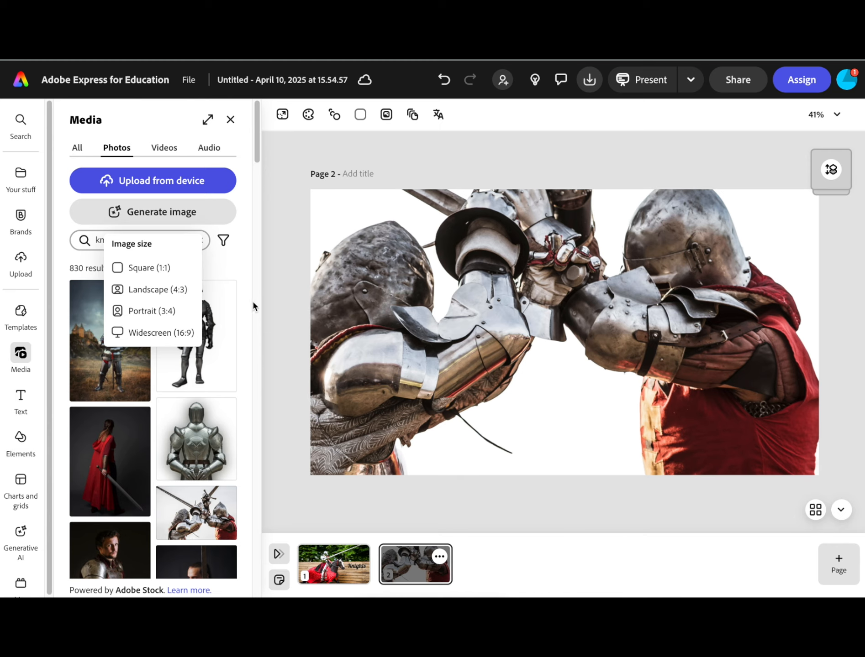
pyautogui.click(163, 338)
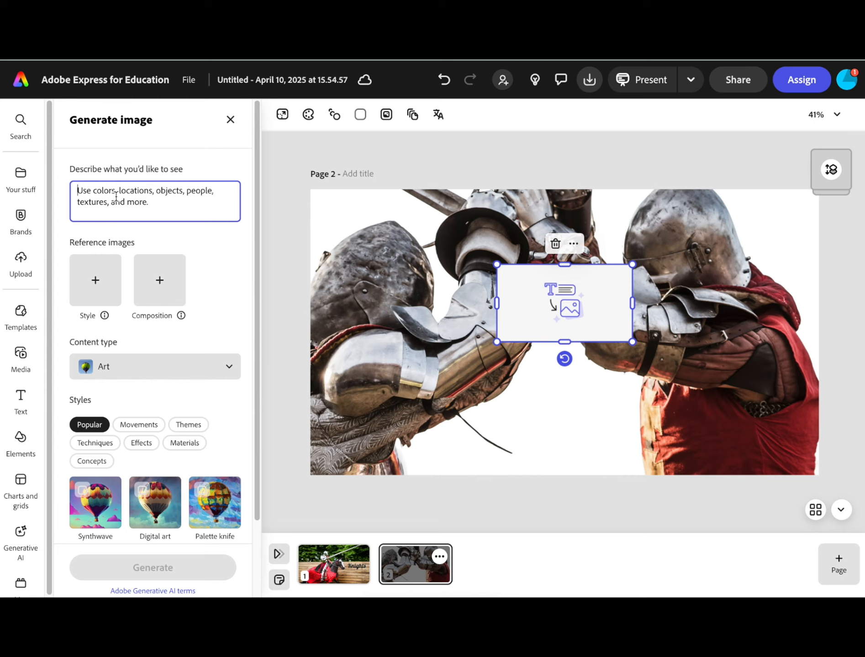
pyautogui.write('a')
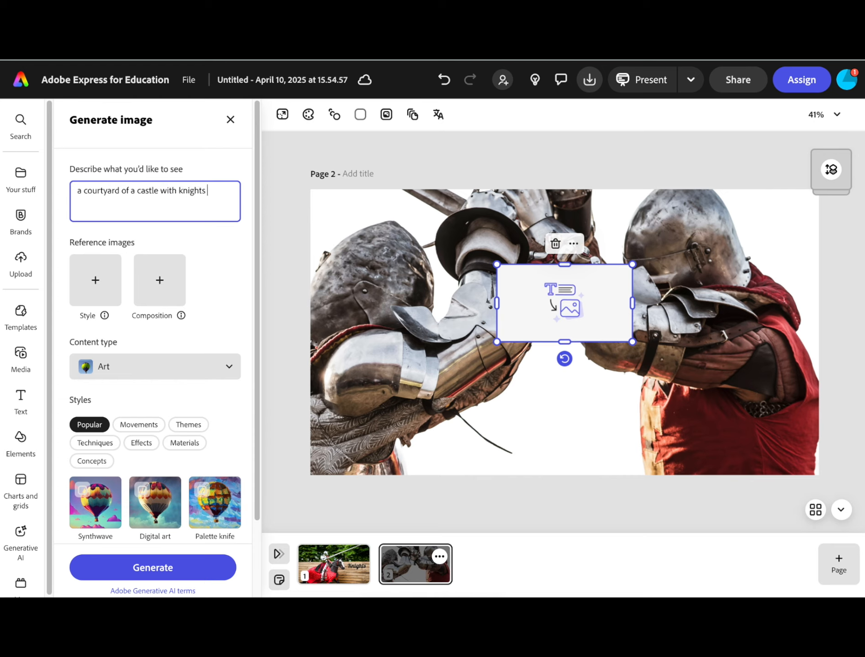
pyautogui.write('ing')
pyautogui.press('Return')
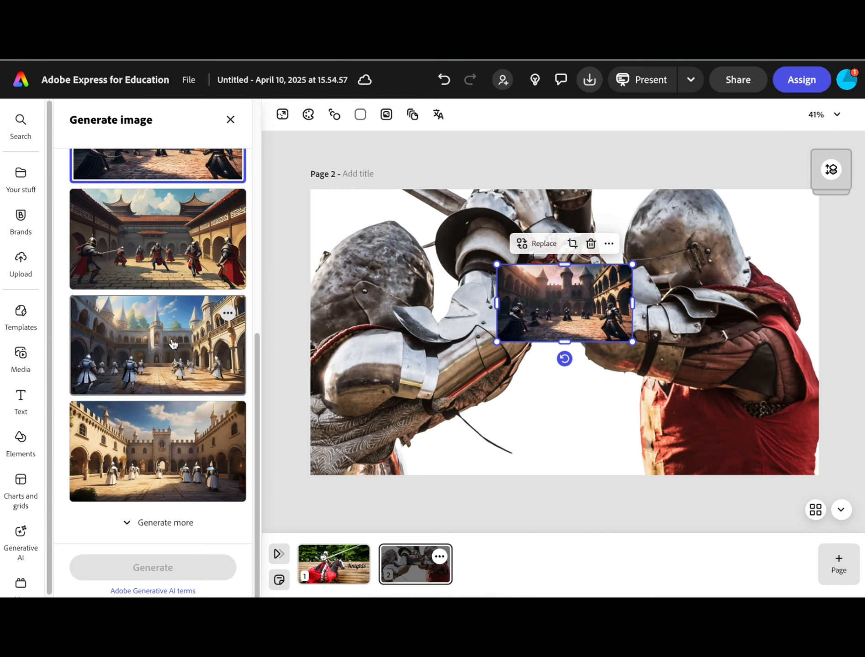
# Step: Choose the generated version with white-clad knights under a blue sky and spired towers, and enlarge it from the upper-left corner to cover page 2
pyautogui.scroll(2, 174, 345)
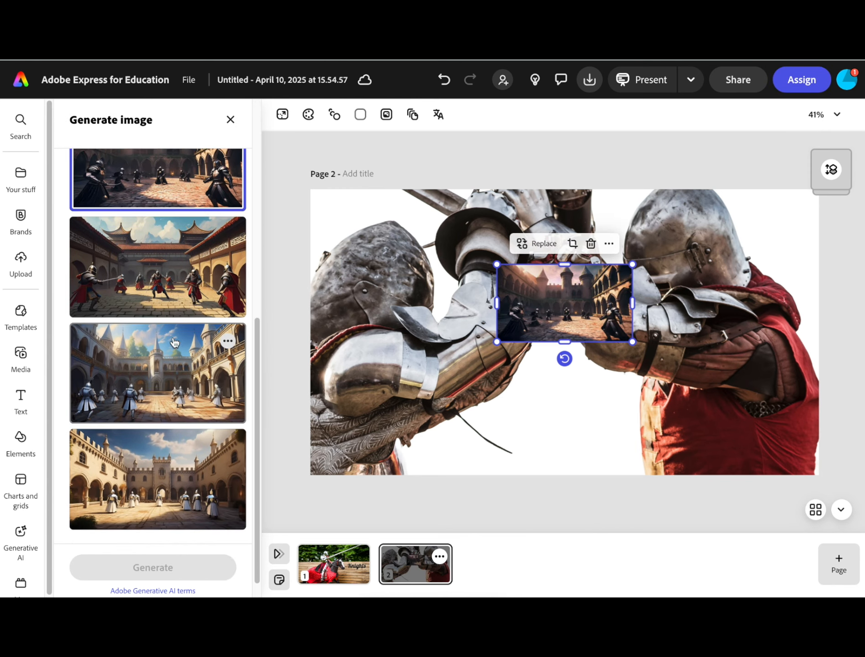
pyautogui.scroll(-1, 171, 365)
pyautogui.click(158, 380)
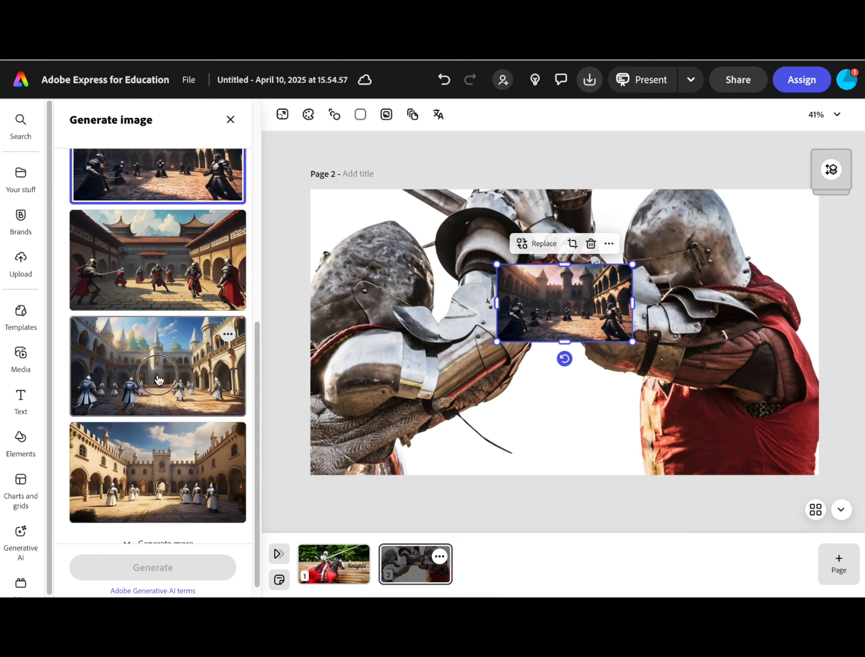
pyautogui.moveTo(570, 296); pyautogui.dragTo(381, 221)
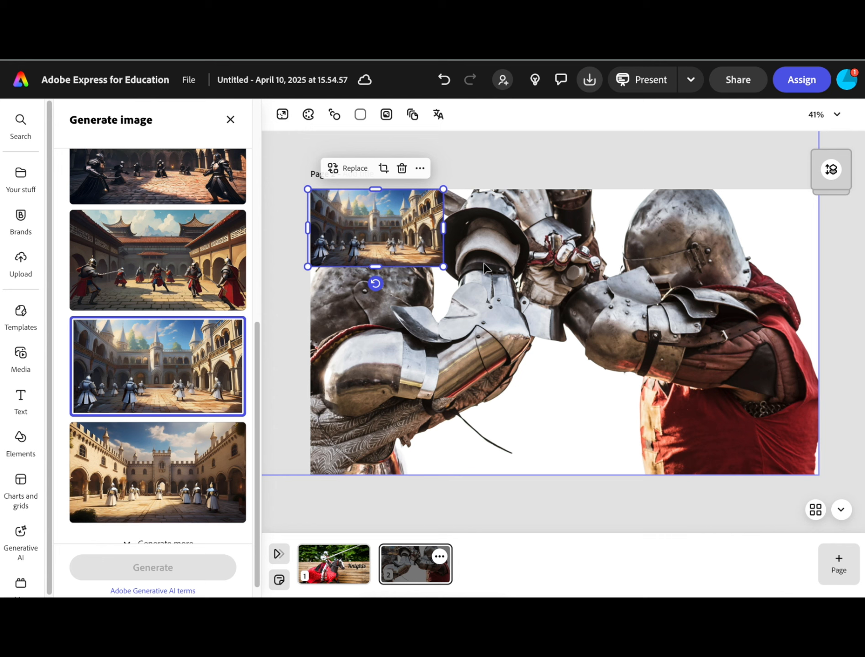
pyautogui.moveTo(443, 266); pyautogui.dragTo(836, 446)
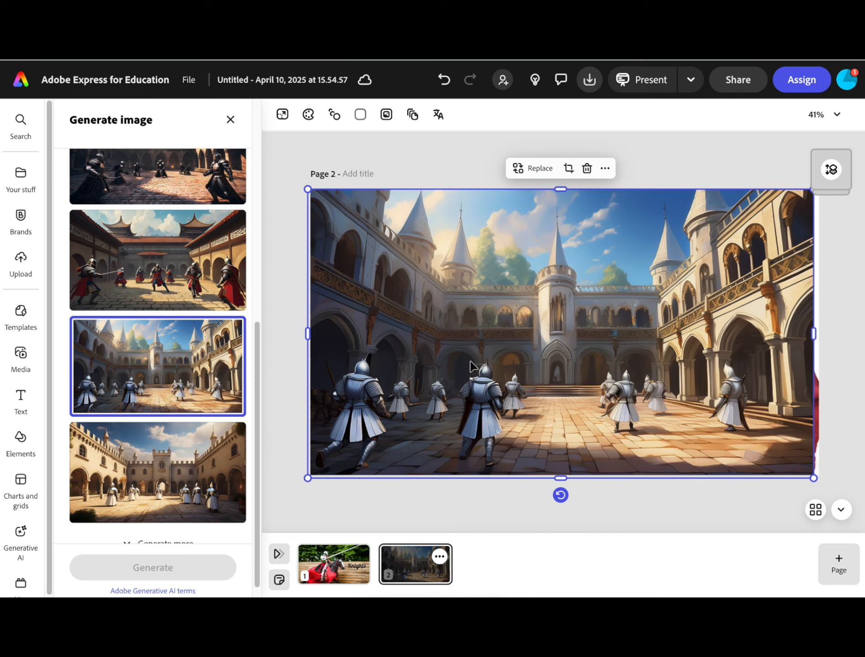
# Step: Move the castle courtyard image behind the cut-out knights in page 2's layer order
pyautogui.click(832, 171)
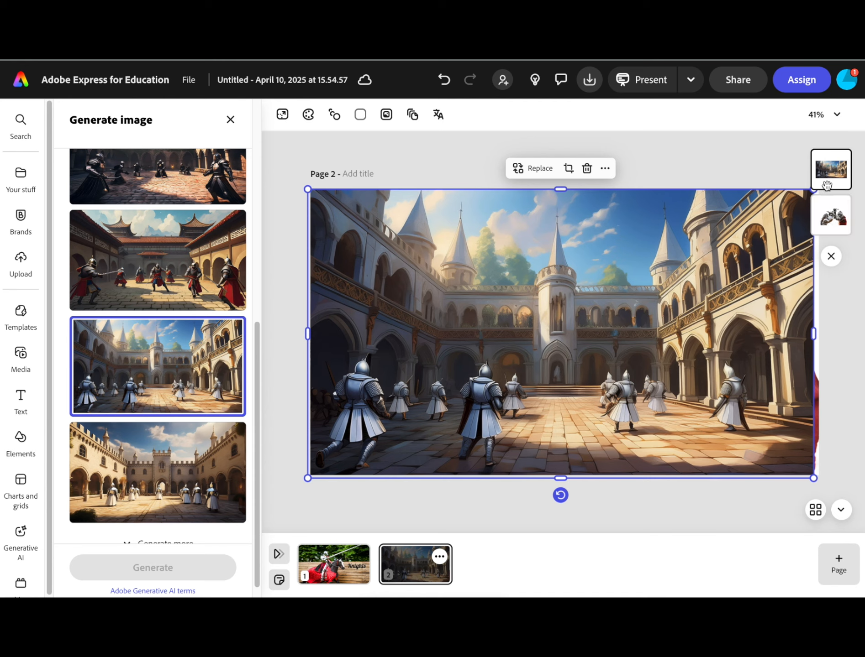
pyautogui.moveTo(827, 175); pyautogui.dragTo(831, 224)
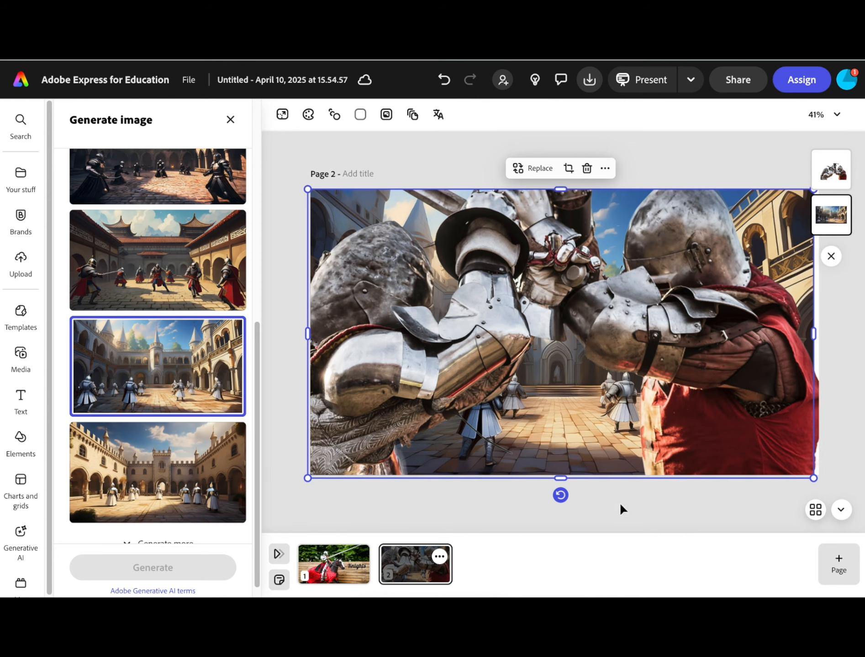
pyautogui.click(685, 518)
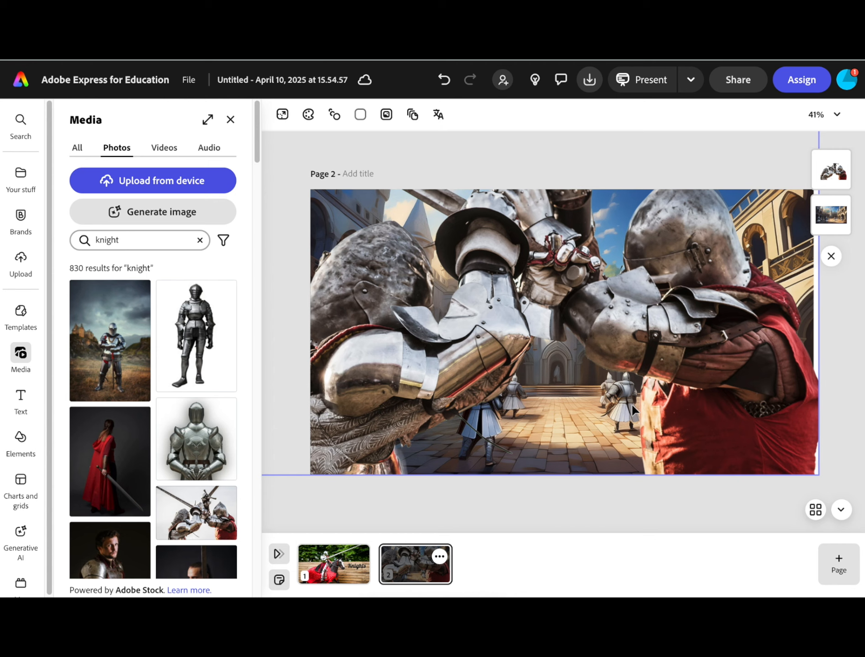
# Step: Delete the cut-out of the two fighting knights from page 2
pyautogui.click(436, 328)
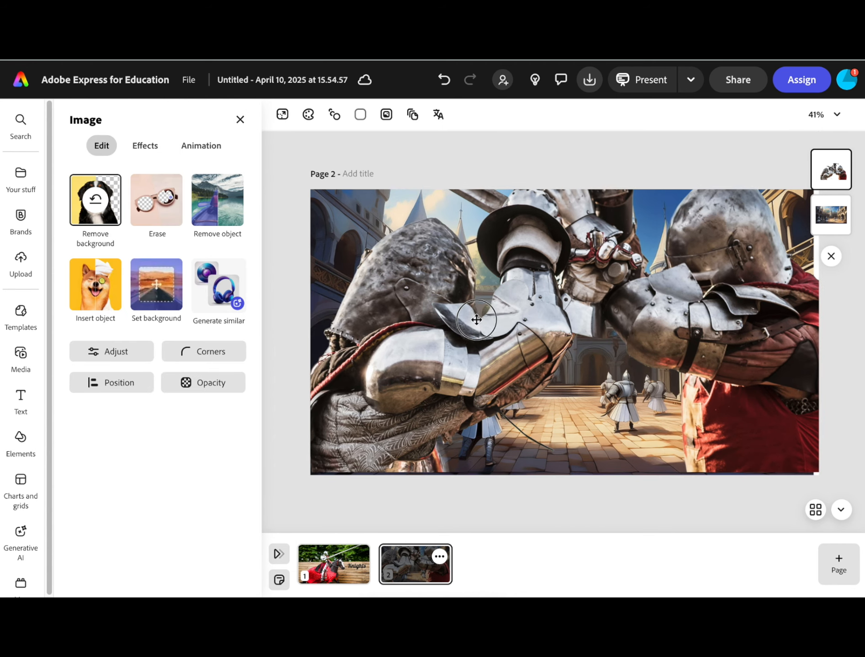
pyautogui.moveTo(436, 328); pyautogui.dragTo(408, 325)
pyautogui.press('Delete')
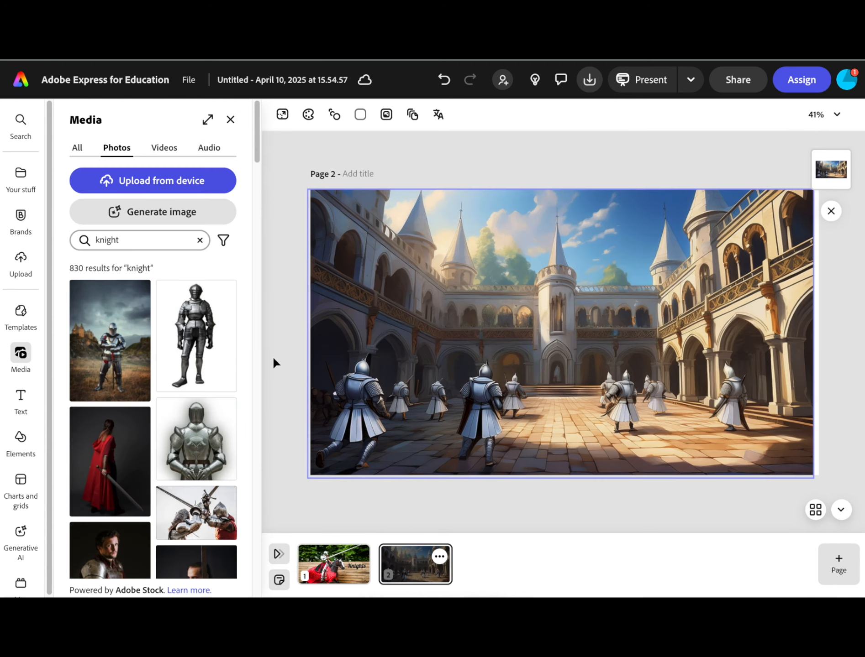
# Step: Add the stock photo of the bloodied, bareheaded knight on a forest road to page 2 and enlarge it to span the page width
pyautogui.scroll(-3, 165, 376)
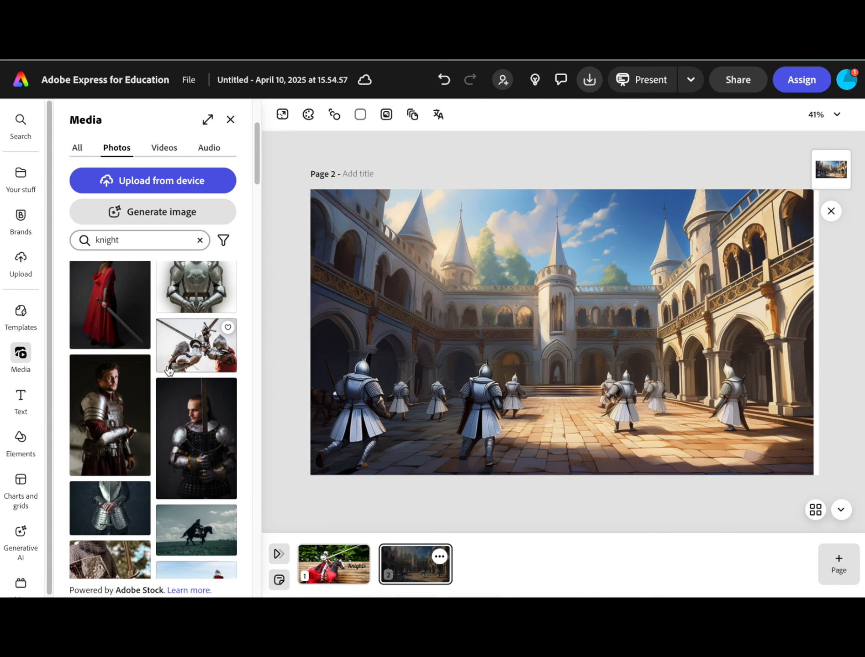
pyautogui.scroll(-3, 167, 374)
pyautogui.scroll(-4, 168, 373)
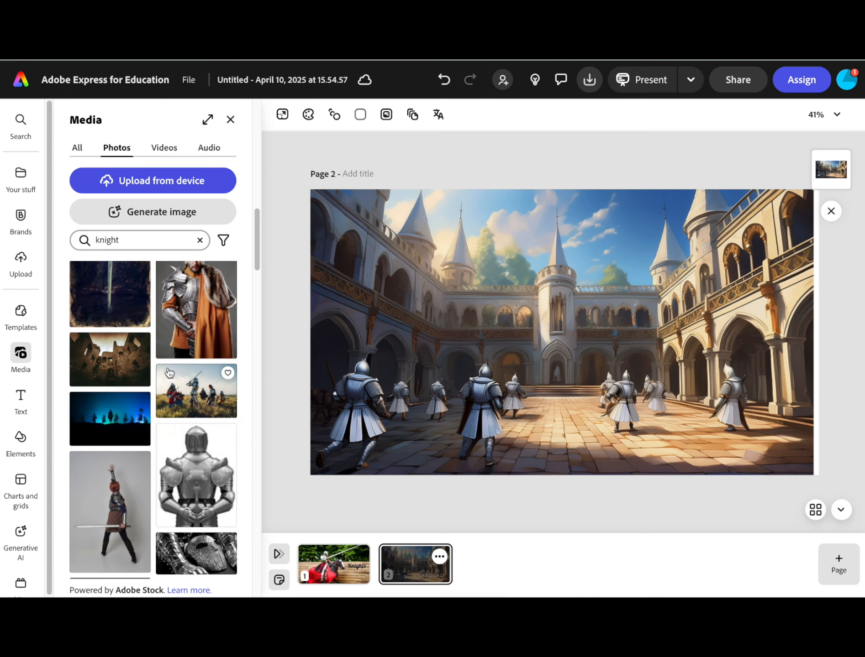
pyautogui.scroll(-6, 168, 372)
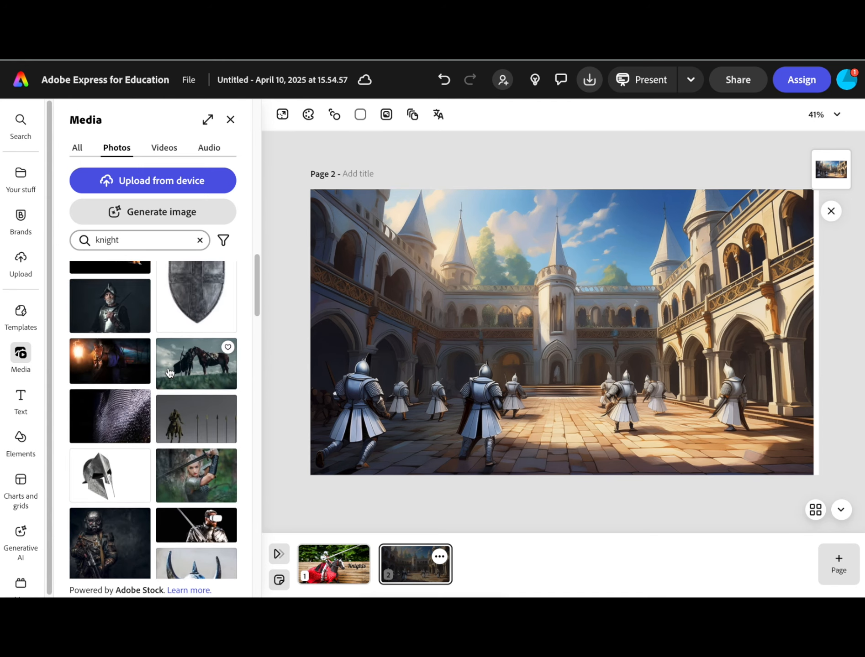
pyautogui.scroll(-6, 168, 372)
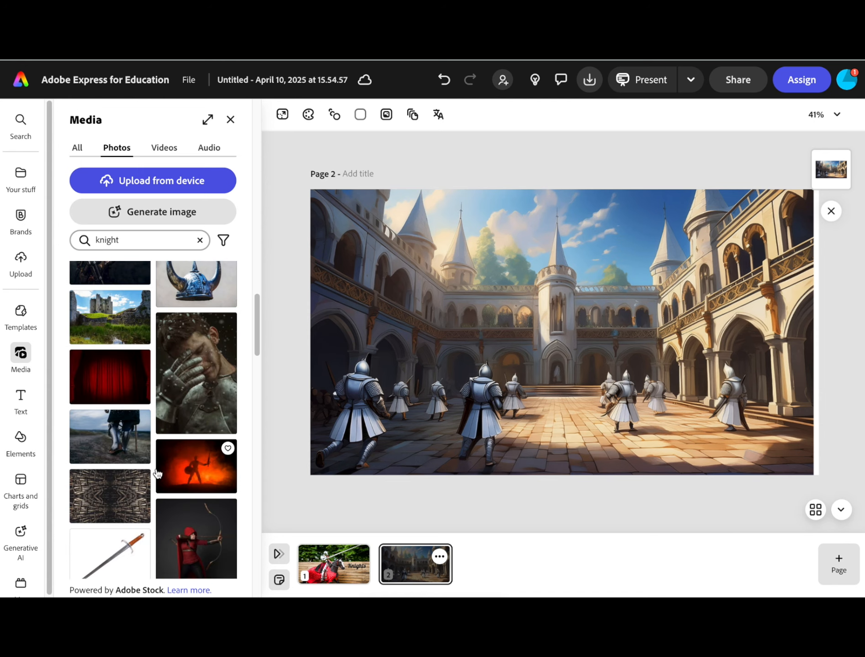
pyautogui.scroll(-3, 180, 454)
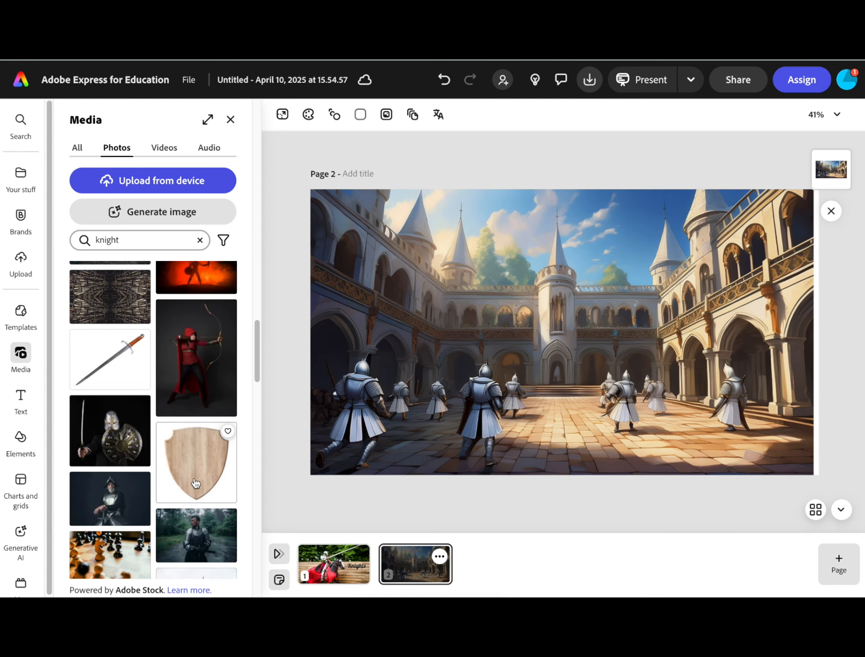
pyautogui.click(210, 543)
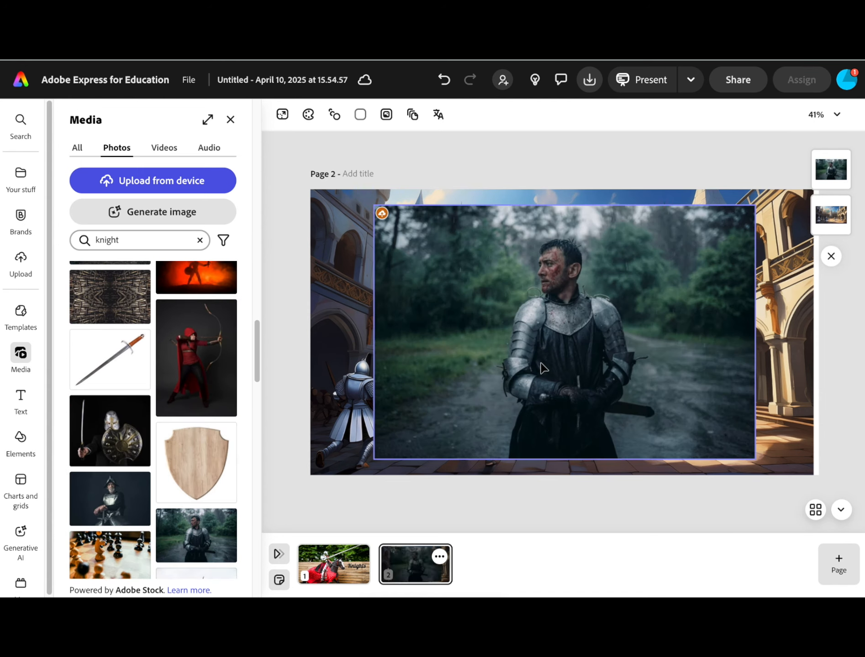
pyautogui.moveTo(543, 356); pyautogui.dragTo(474, 345)
pyautogui.moveTo(689, 439); pyautogui.dragTo(856, 467)
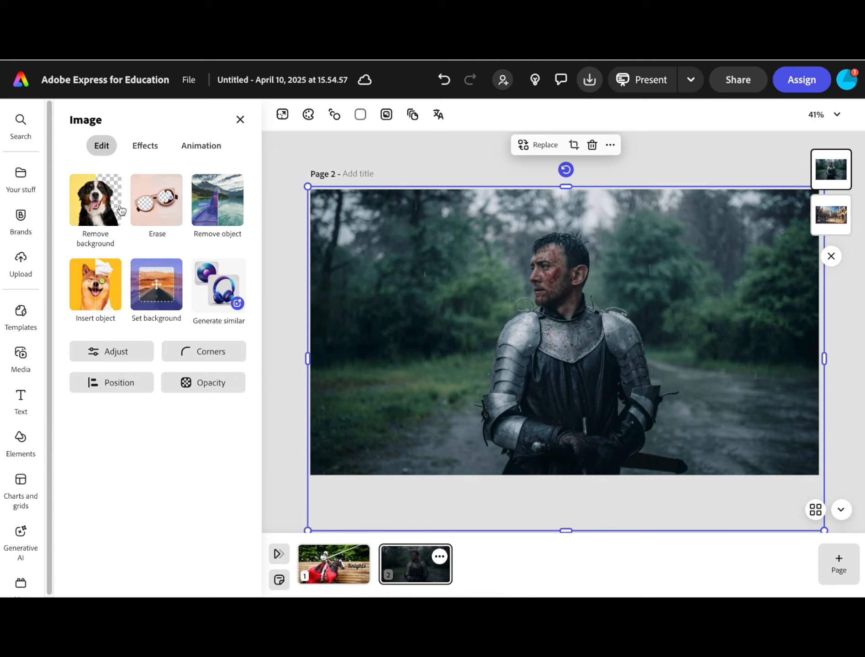
# Step: Remove the forest background from the knight photo and place the cut-out knight on the right side of the courtyard
pyautogui.click(95, 203)
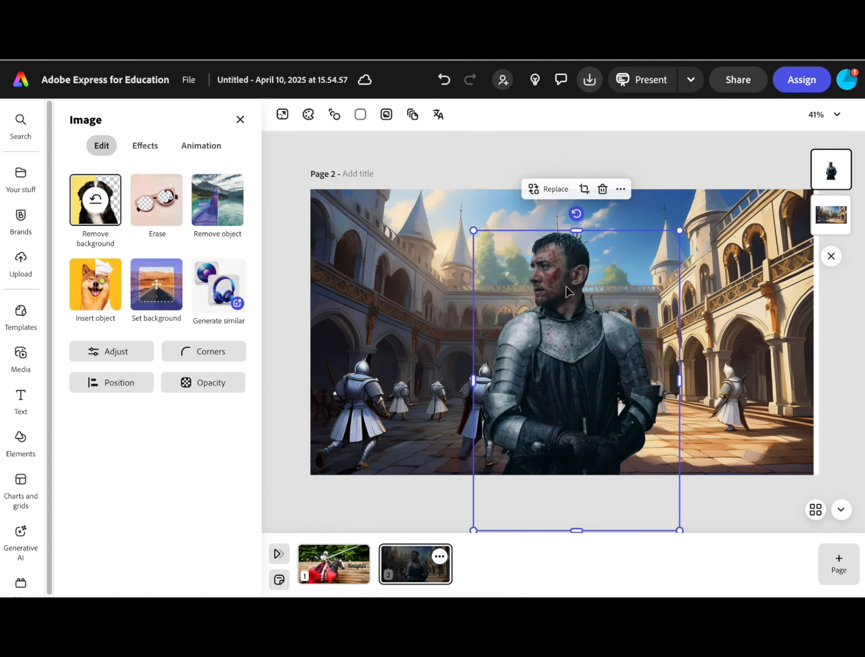
pyautogui.moveTo(584, 388); pyautogui.dragTo(685, 379)
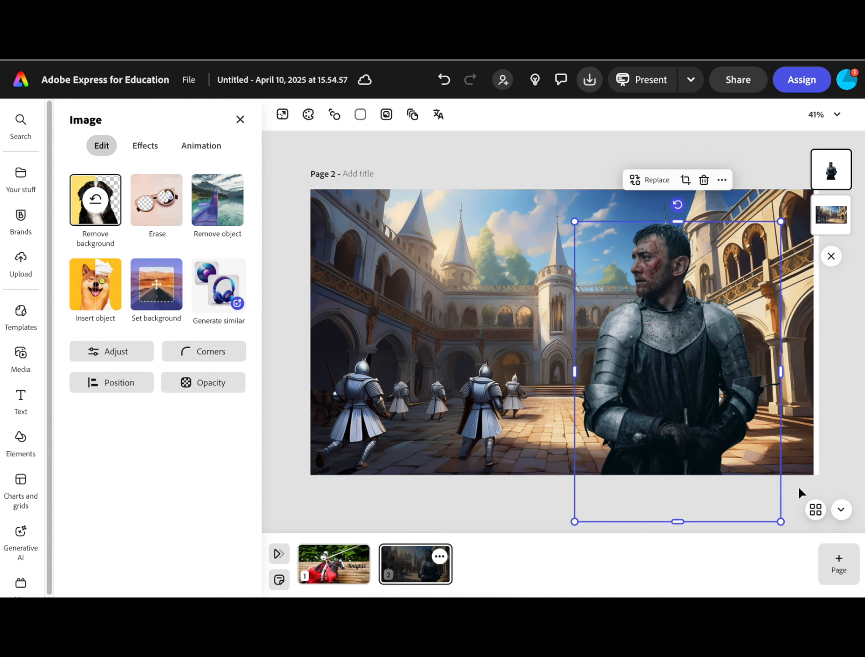
pyautogui.click(844, 429)
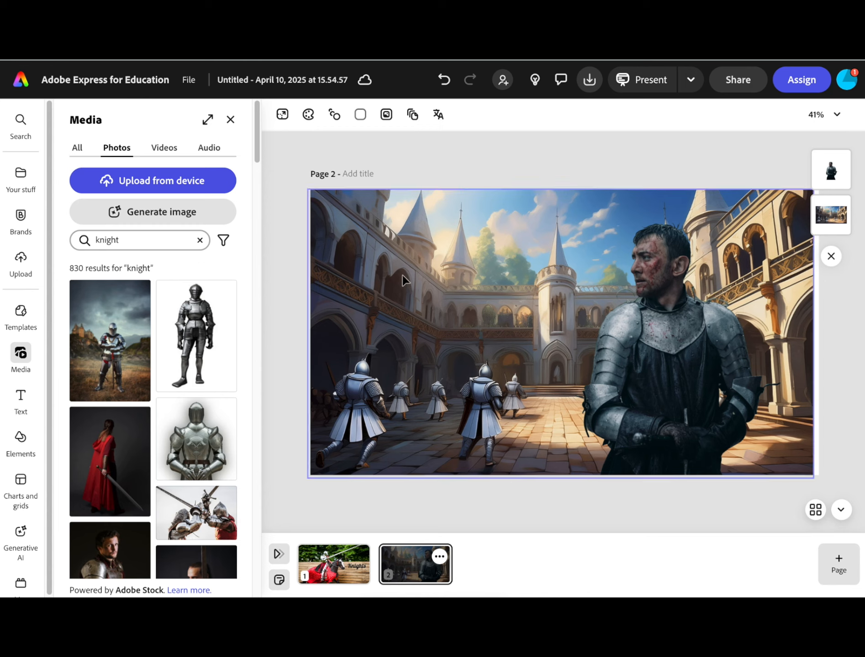
# Step: Record a short voiceover for page 1 with the built-in microphone and play it back
pyautogui.click(330, 573)
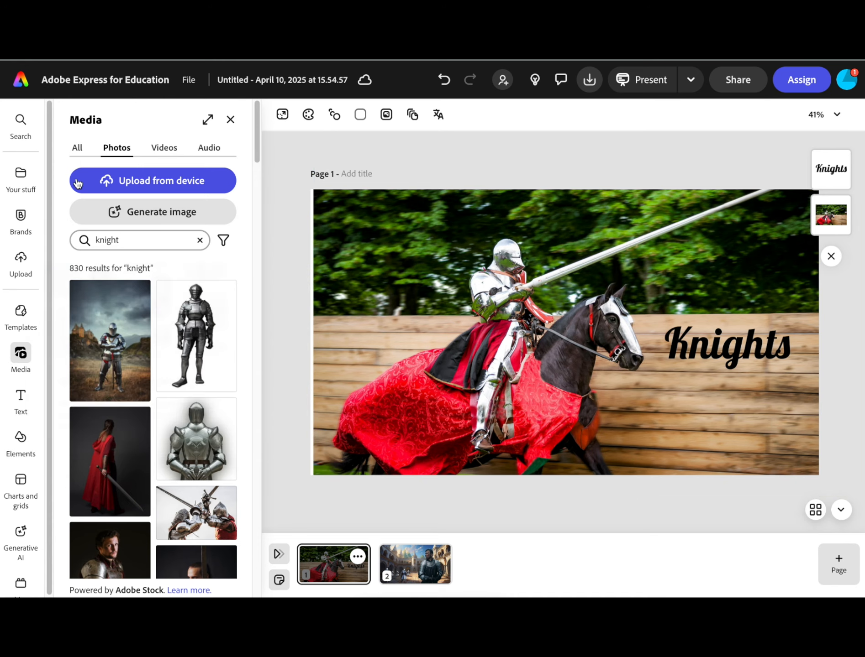
pyautogui.click(213, 151)
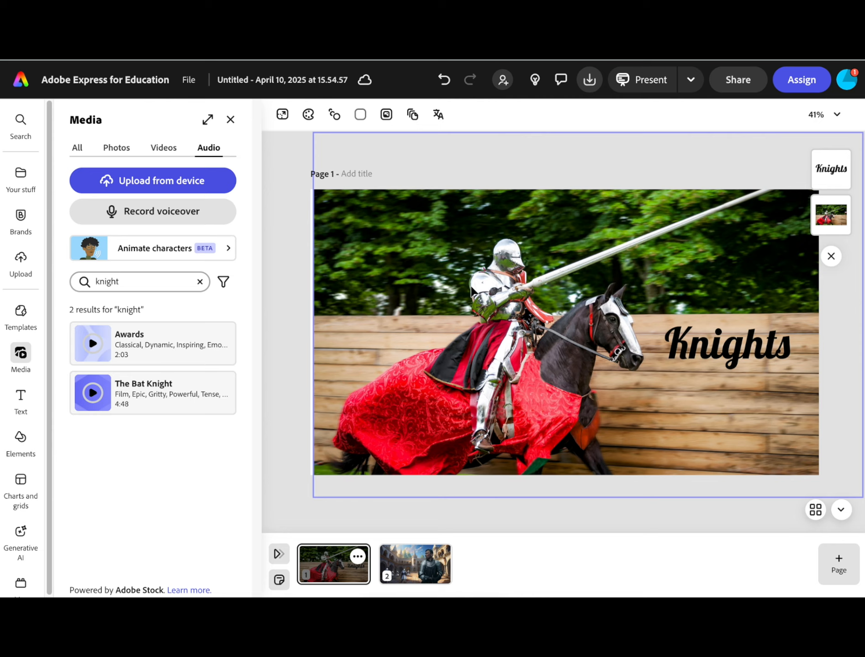
pyautogui.click(150, 215)
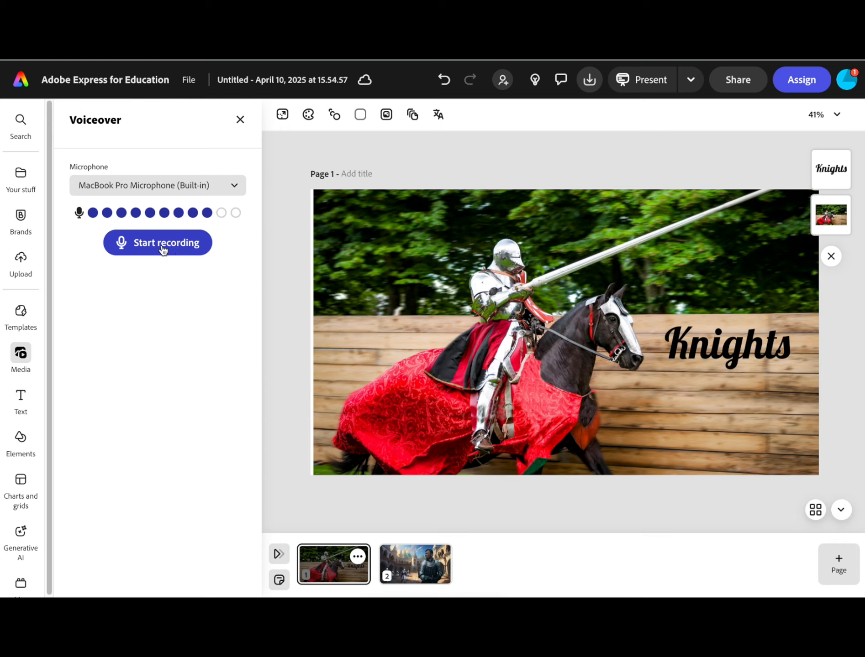
pyautogui.click(163, 248)
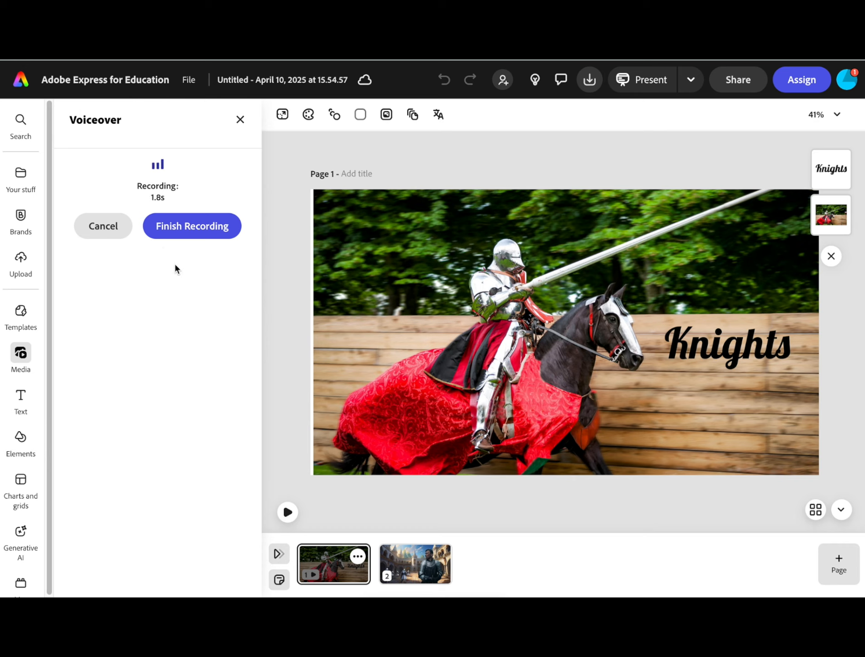
pyautogui.click(182, 228)
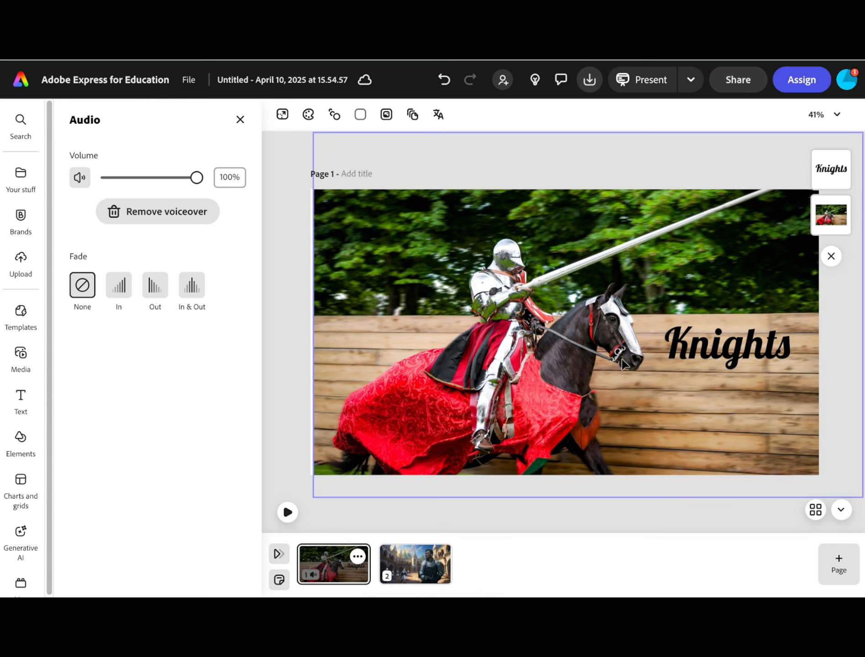
pyautogui.click(288, 514)
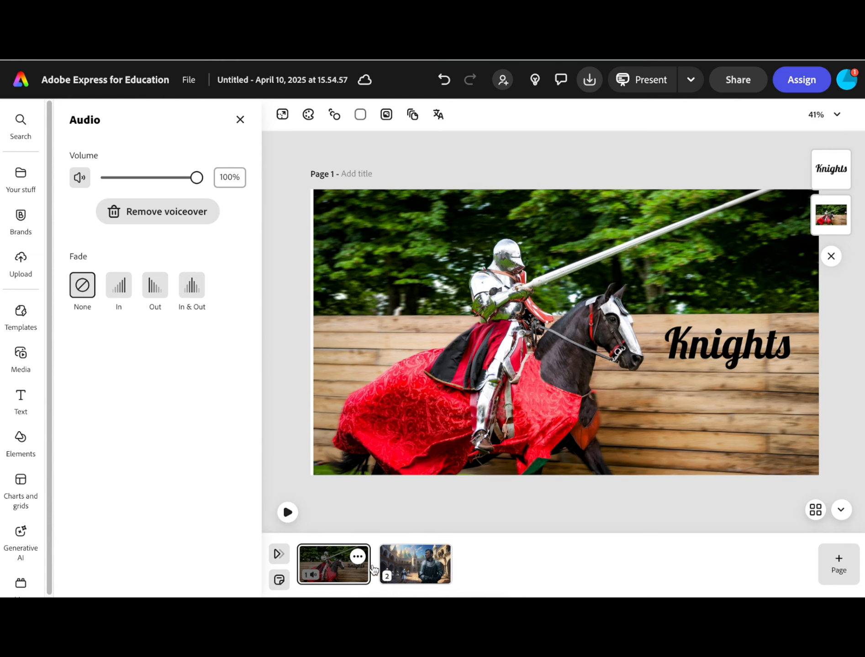
# Step: Present the design starting from the castle courtyard on page 2
pyautogui.click(422, 565)
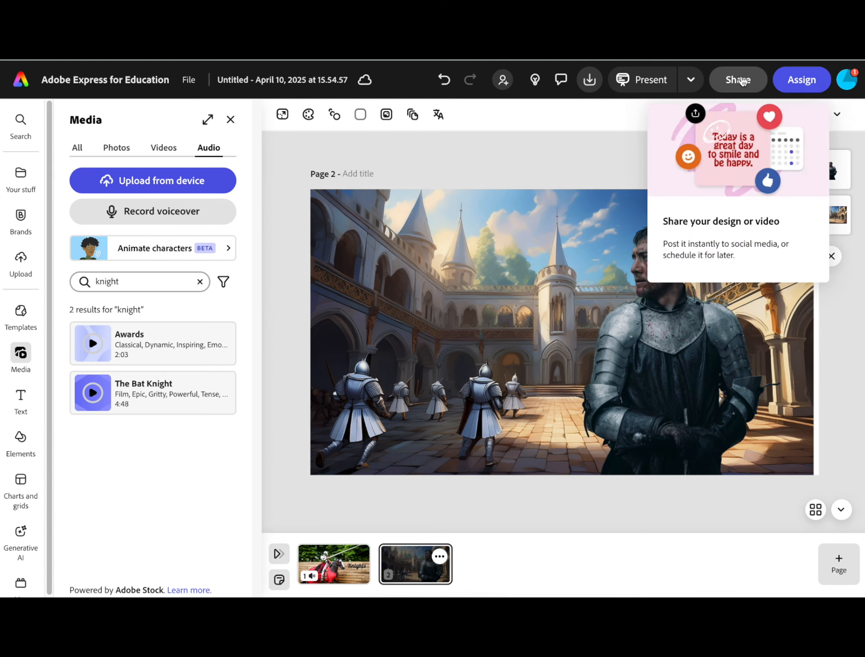
pyautogui.click(643, 79)
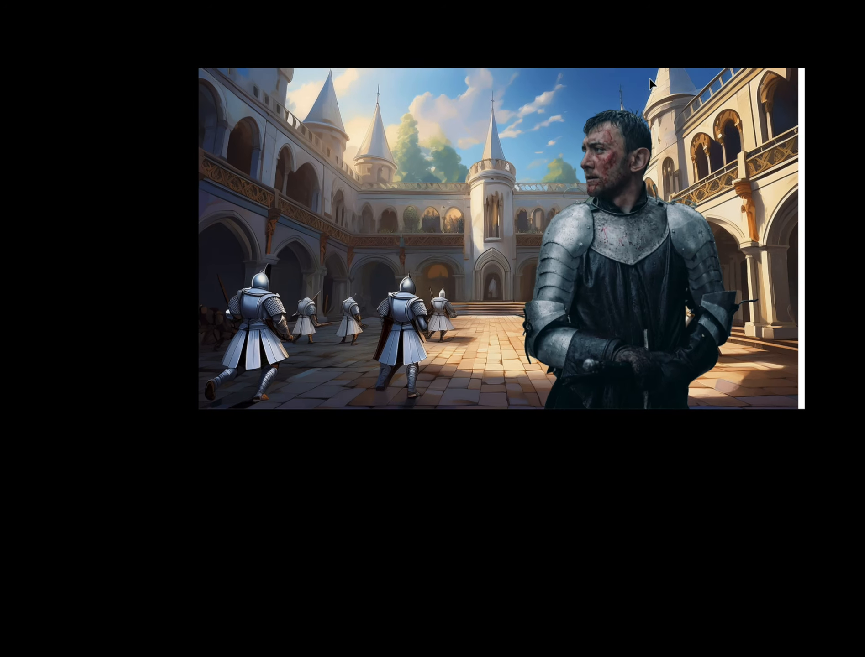